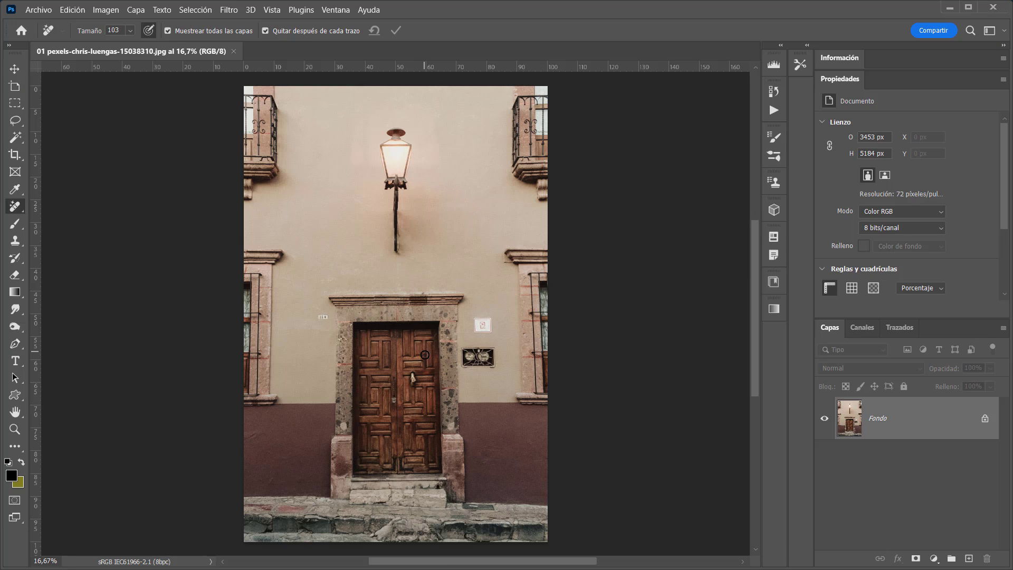
# Switch to the Move tool and look up the Remove tool among the grouped healing tools.
pyautogui.press('v')
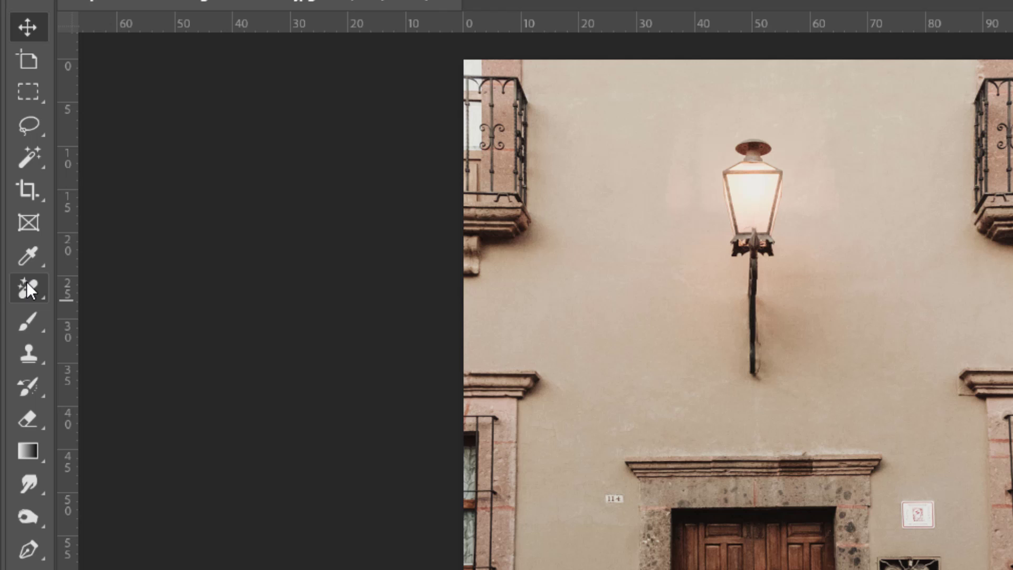
pyautogui.click(26, 280)
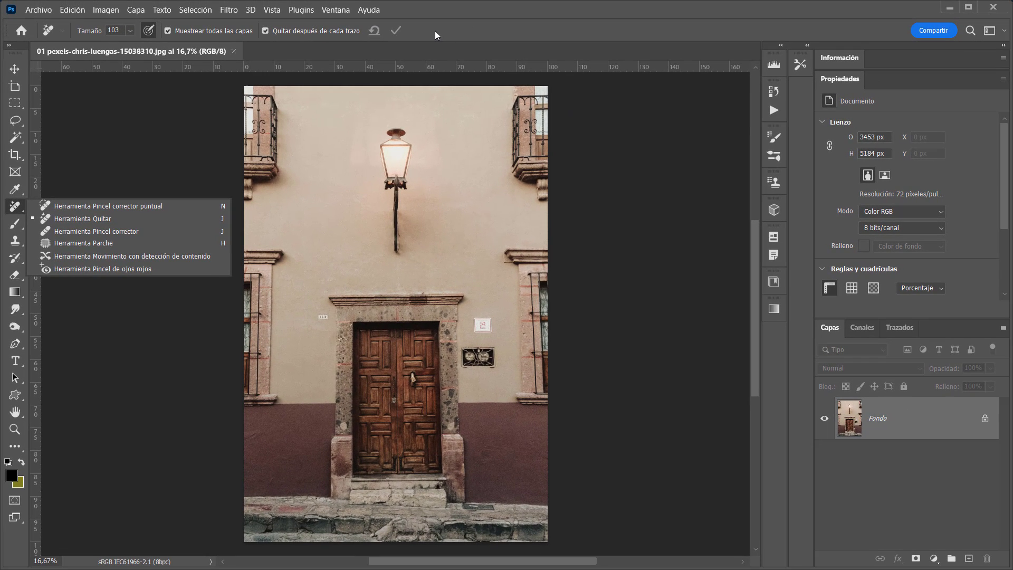
pyautogui.click(434, 31)
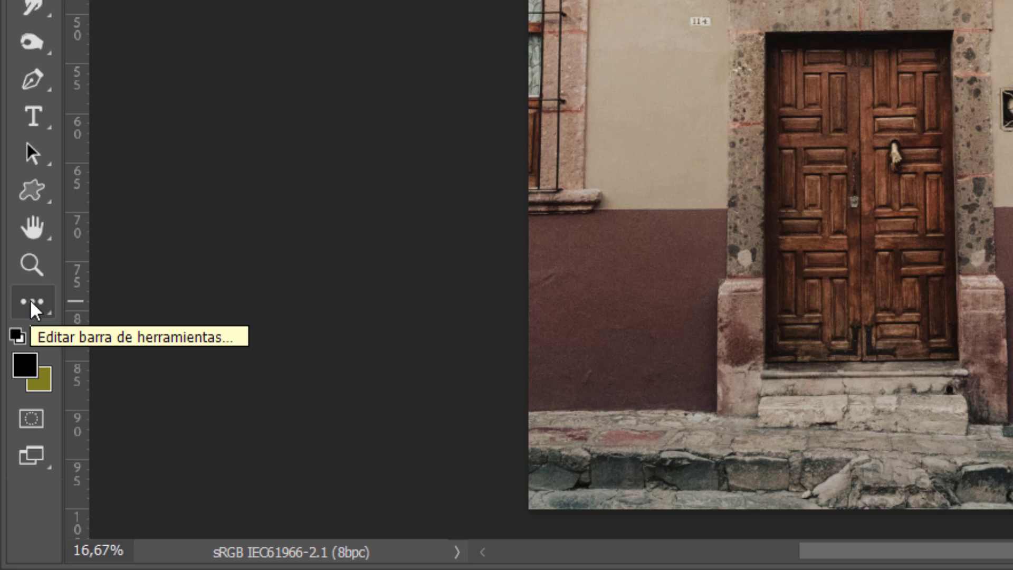
# In the toolbar customization, move the Remove tool to the additional tools and back into its healing group, discarding the changes.
pyautogui.click(30, 299)
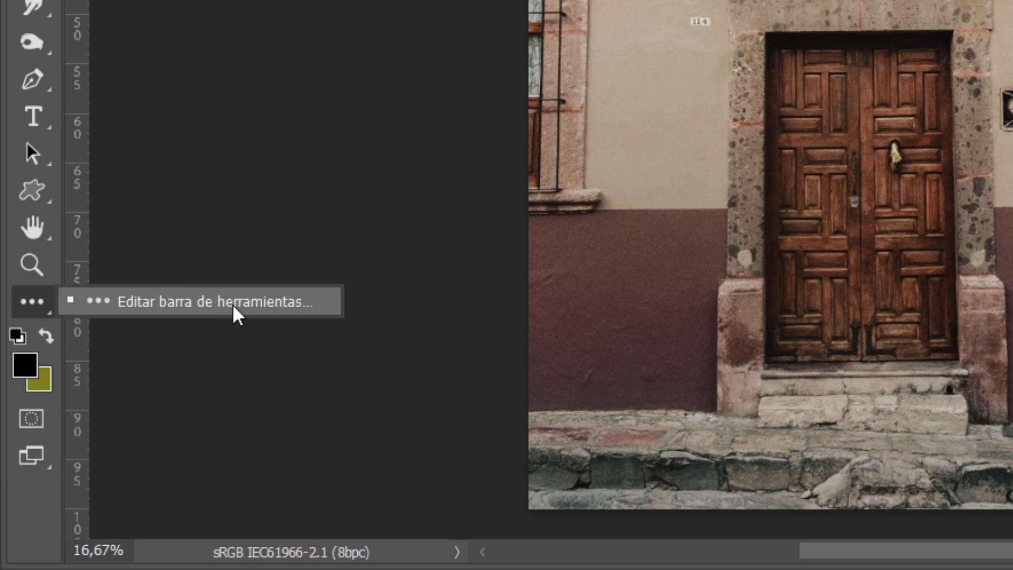
pyautogui.click(232, 303)
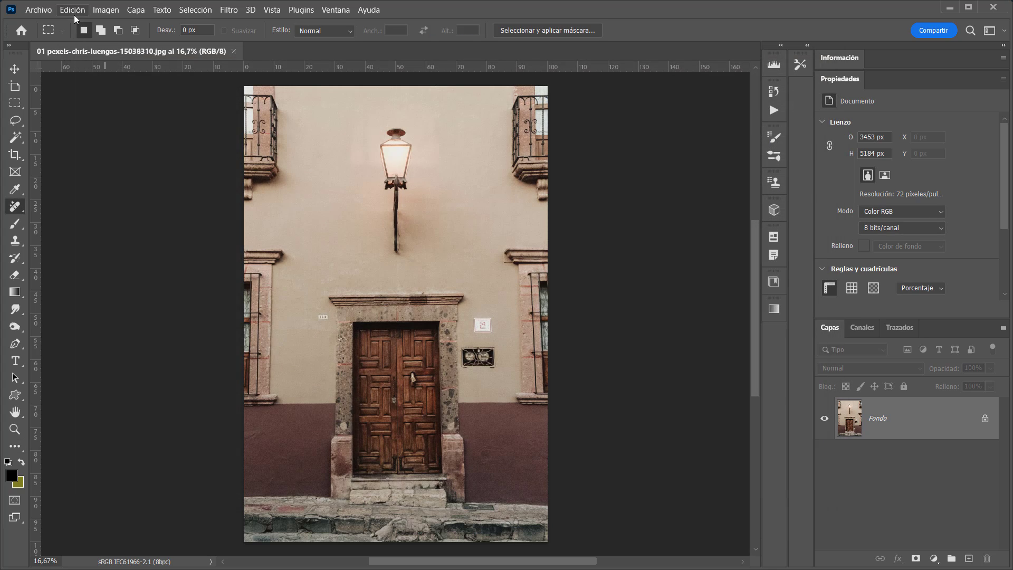
pyautogui.click(74, 12)
pyautogui.click(142, 518)
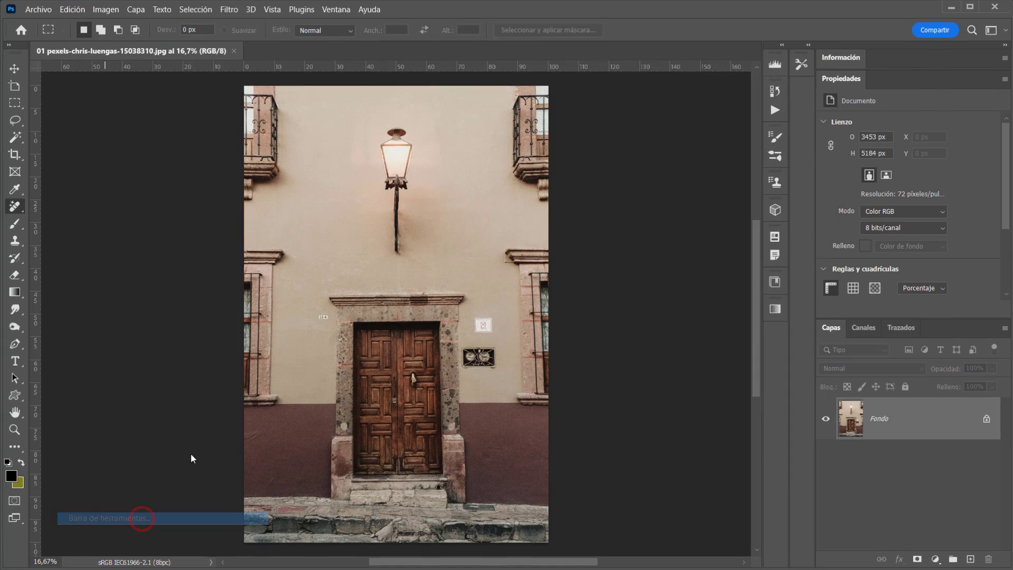
pyautogui.moveTo(420, 186); pyautogui.dragTo(432, 293)
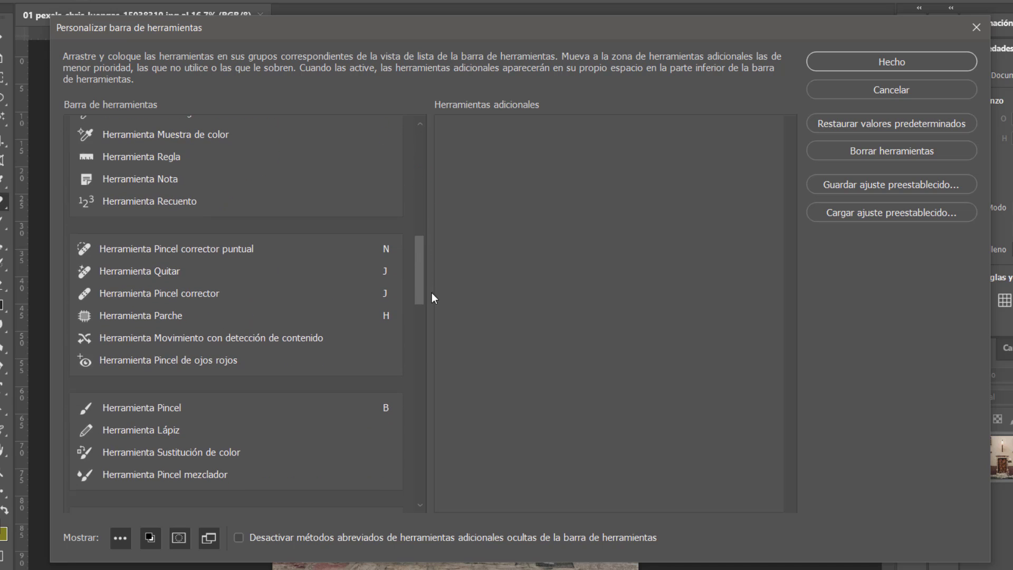
pyautogui.moveTo(160, 273); pyautogui.dragTo(537, 188)
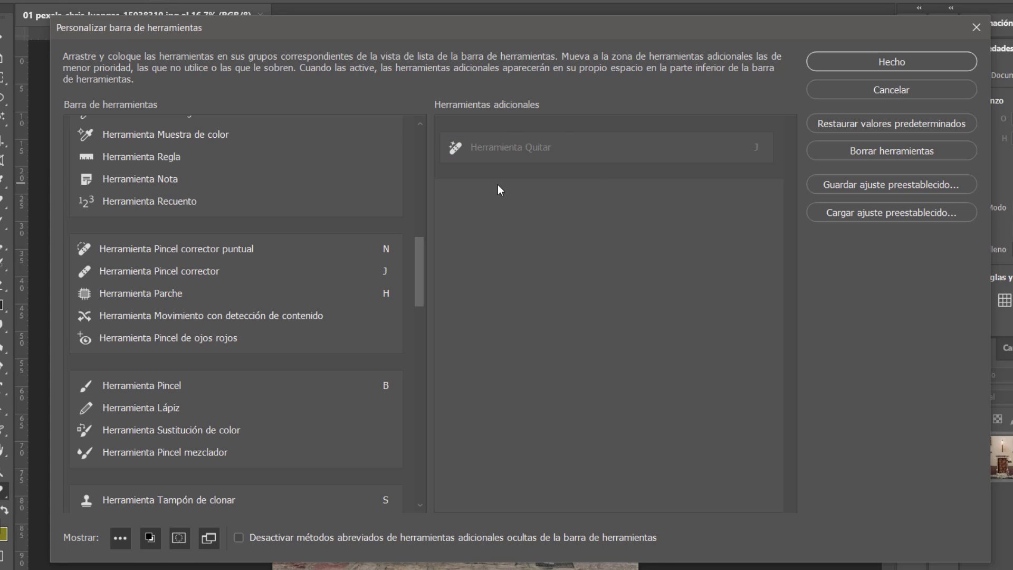
pyautogui.moveTo(521, 145); pyautogui.dragTo(235, 264)
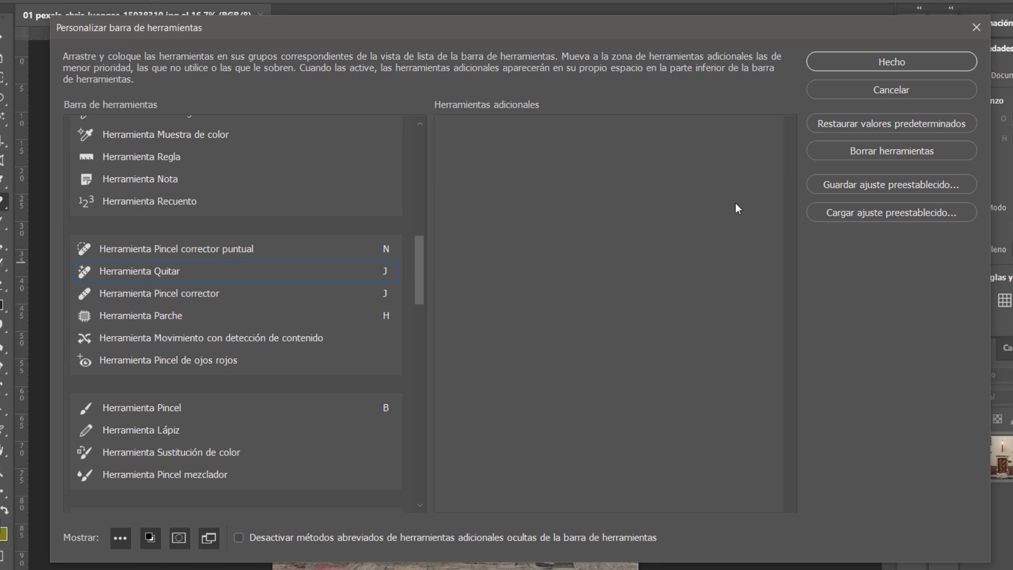
pyautogui.click(847, 89)
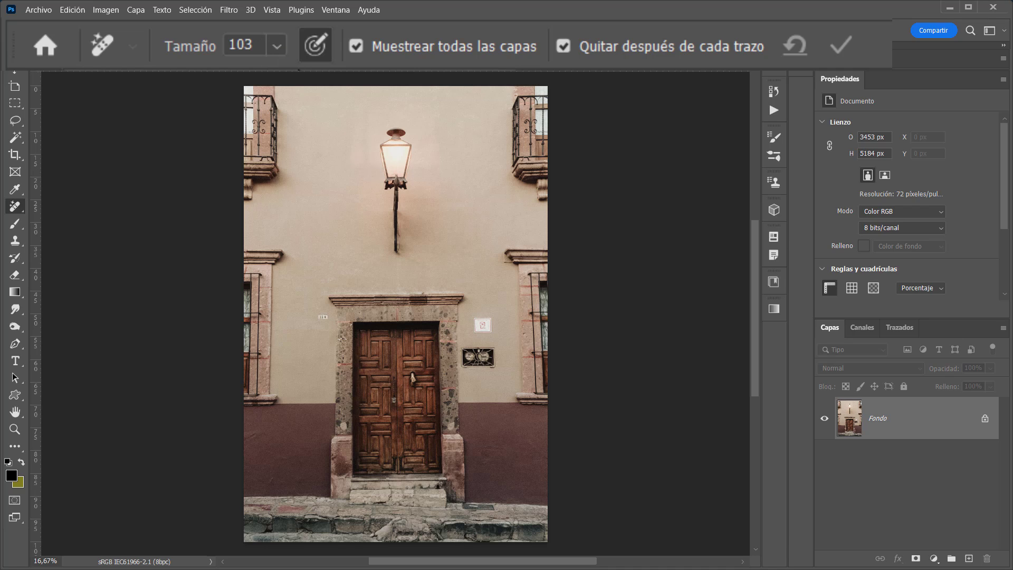
# Set the Remove tool's brush size to 190.
pyautogui.click(277, 46)
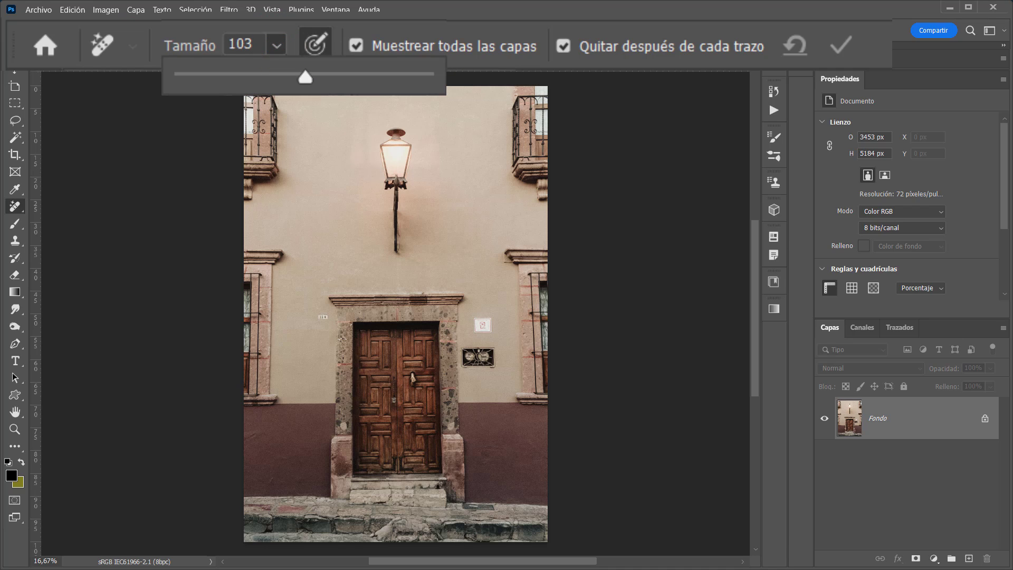
pyautogui.click(439, 27)
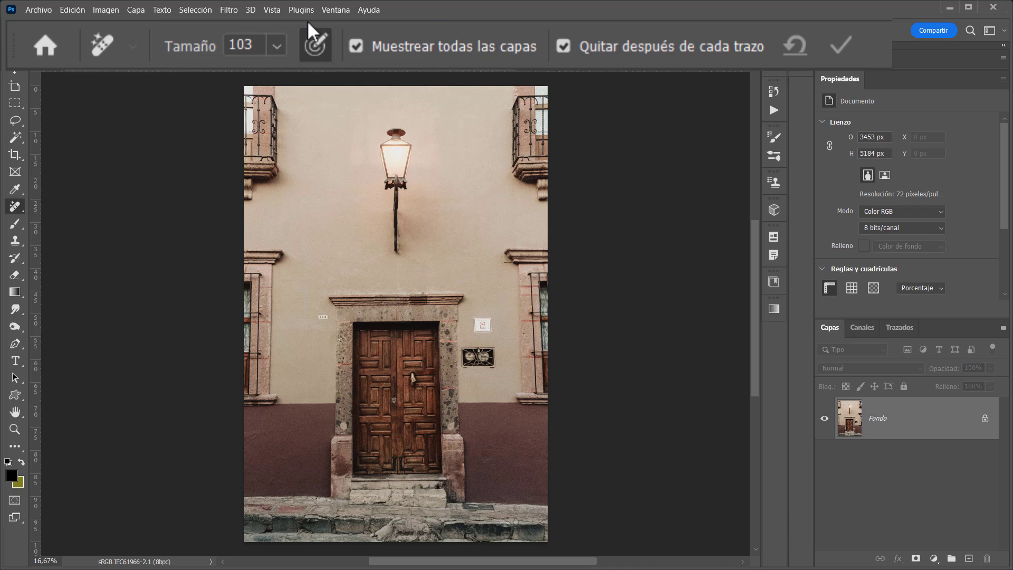
pyautogui.click(275, 47)
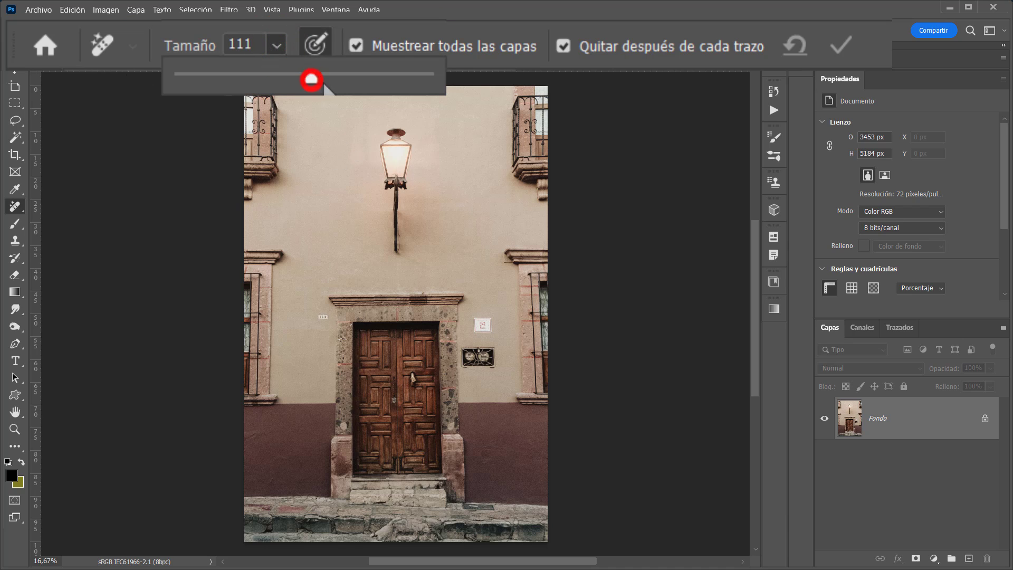
pyautogui.moveTo(316, 82); pyautogui.dragTo(358, 77)
pyautogui.click(465, 24)
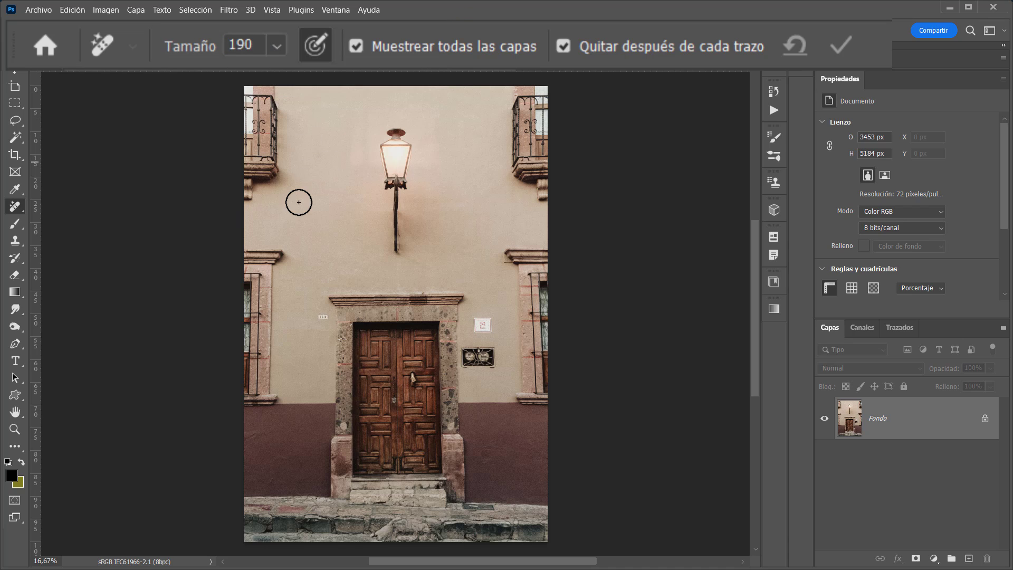
# Enlarge the Remove tool's brush in increments, to 400 px and beyond, and reduce it again.
pyautogui.press(']')
pyautogui.press(']')
pyautogui.press(']')
pyautogui.press(']')
pyautogui.press(']')
pyautogui.press(']')
pyautogui.press('[')
pyautogui.press('[')
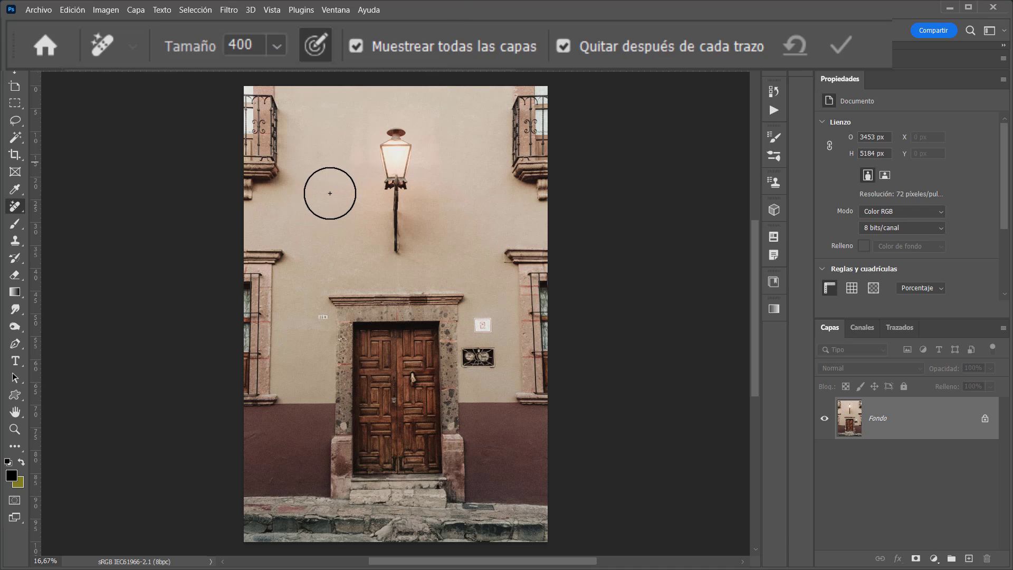
pyautogui.press('[')
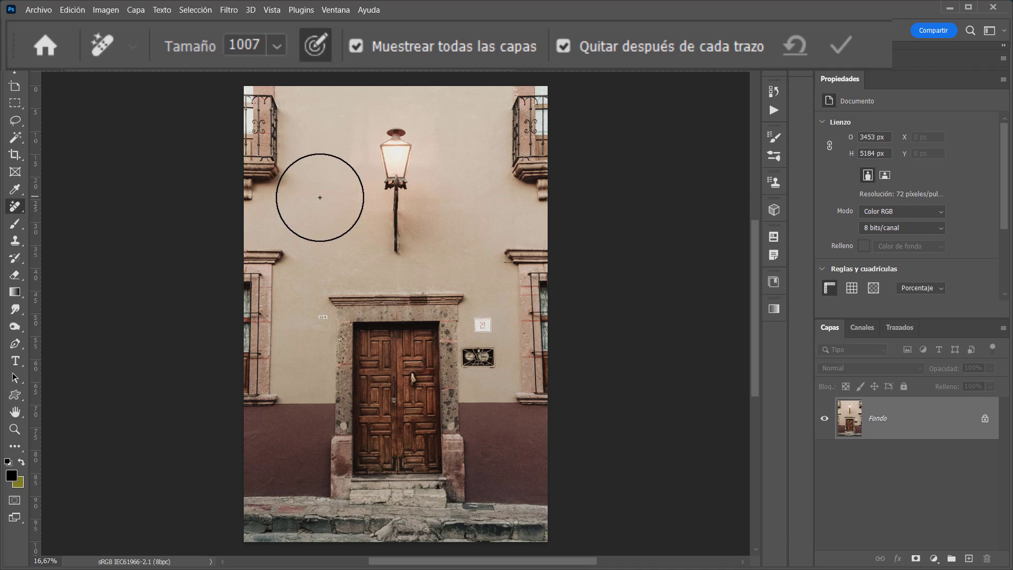
# Resize the brush freehand over the wall to 1228 and 873 px, and reduce it in increments to 250 px.
pyautogui.moveTo(323, 202)
pyautogui.mouseDown()
pyautogui.moveTo(358, 215)
pyautogui.moveTo(327, 212)
pyautogui.mouseUp()
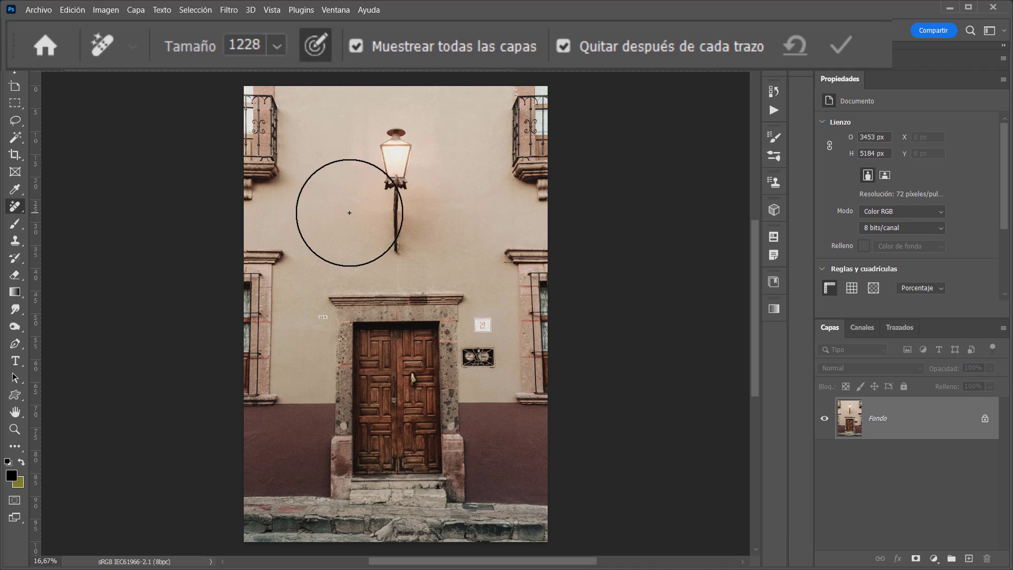
pyautogui.moveTo(346, 199); pyautogui.dragTo(332, 209)
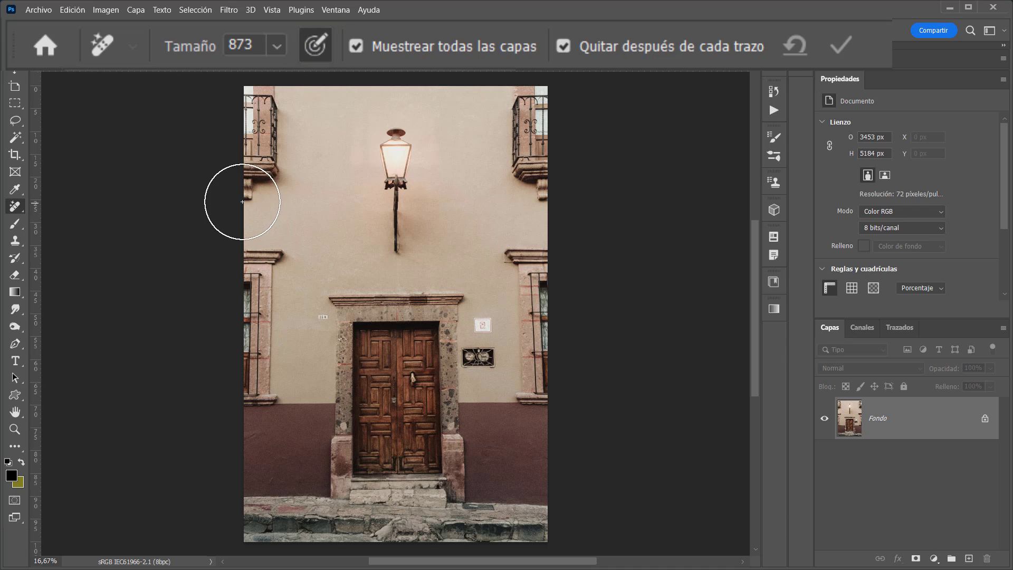
pyautogui.hotkey('ctrl', '+')
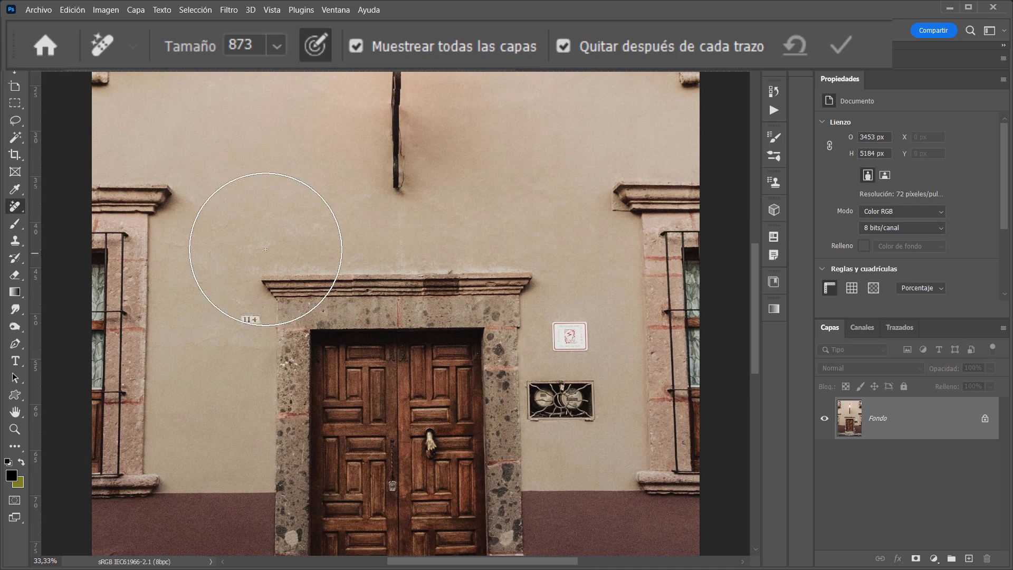
pyautogui.moveTo(248, 174)
pyautogui.mouseDown()
pyautogui.moveTo(300, 404)
pyautogui.moveTo(327, 383)
pyautogui.moveTo(293, 311)
pyautogui.moveTo(306, 214)
pyautogui.moveTo(314, 190)
pyautogui.moveTo(329, 189)
pyautogui.mouseUp()
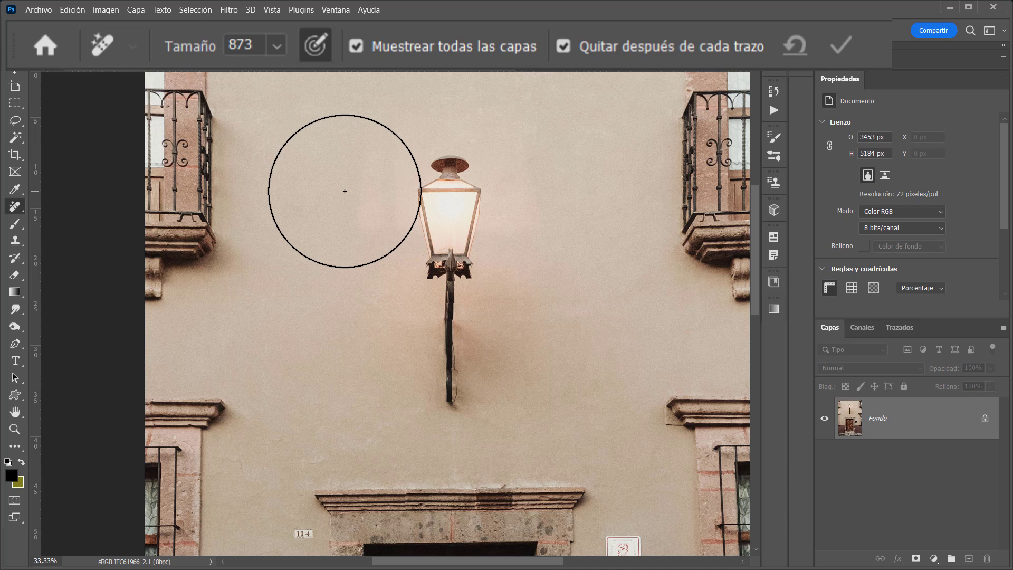
pyautogui.press('[')
pyautogui.press('[')
pyautogui.press('[')
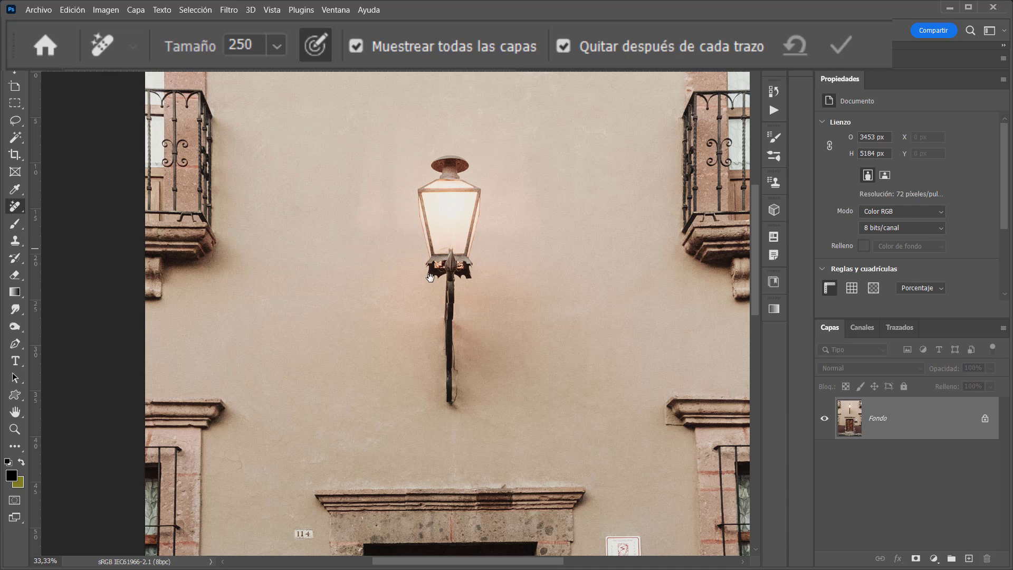
# Remove the 114 house-number plaque from the wall beside the door, using a 49 px Remove brush.
pyautogui.moveTo(423, 296); pyautogui.dragTo(374, 301)
pyautogui.moveTo(382, 429); pyautogui.dragTo(436, 136)
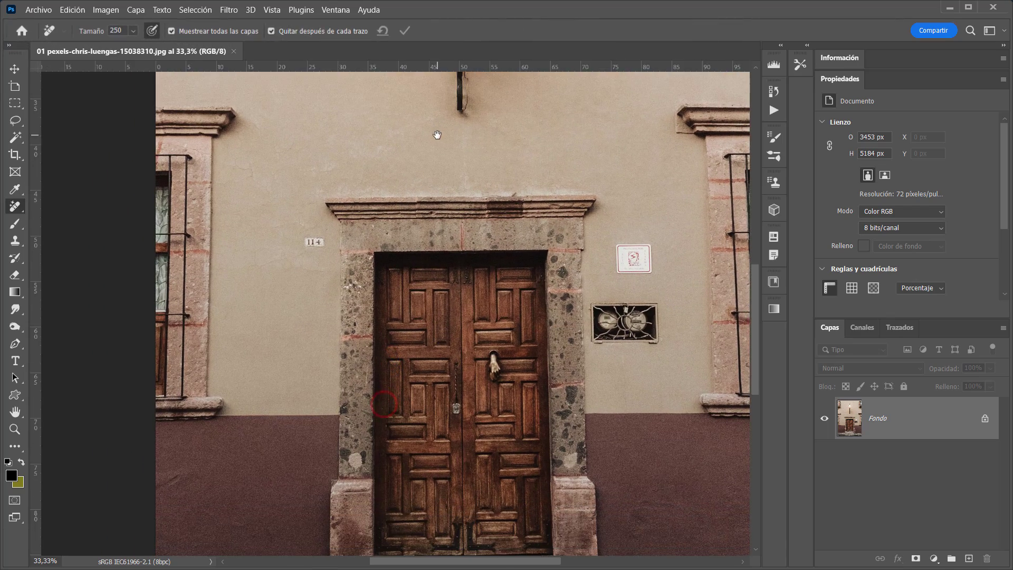
pyautogui.scroll(6, 315, 226)
pyautogui.moveTo(360, 359); pyautogui.dragTo(418, 277)
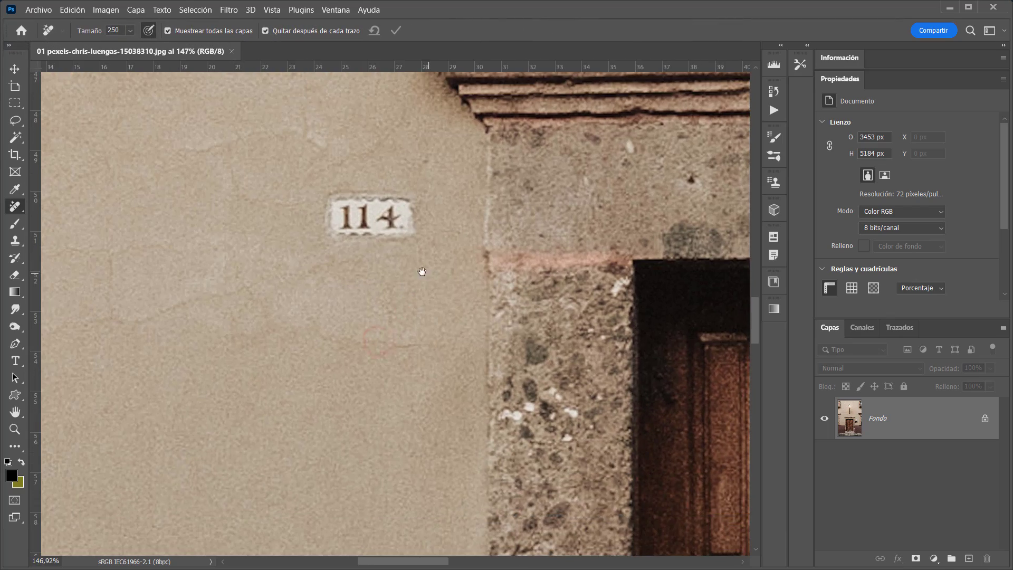
pyautogui.moveTo(368, 216)
pyautogui.mouseDown()
pyautogui.moveTo(296, 222)
pyautogui.moveTo(352, 222)
pyautogui.moveTo(327, 223)
pyautogui.moveTo(321, 234)
pyautogui.moveTo(334, 235)
pyautogui.moveTo(408, 235)
pyautogui.moveTo(411, 201)
pyautogui.moveTo(325, 199)
pyautogui.moveTo(321, 220)
pyautogui.moveTo(403, 218)
pyautogui.moveTo(412, 229)
pyautogui.moveTo(416, 205)
pyautogui.moveTo(380, 195)
pyautogui.moveTo(341, 204)
pyautogui.moveTo(333, 233)
pyautogui.moveTo(398, 242)
pyautogui.moveTo(417, 224)
pyautogui.moveTo(406, 202)
pyautogui.moveTo(360, 195)
pyautogui.moveTo(320, 209)
pyautogui.moveTo(321, 229)
pyautogui.moveTo(403, 242)
pyautogui.moveTo(415, 213)
pyautogui.moveTo(396, 197)
pyautogui.moveTo(350, 202)
pyautogui.moveTo(337, 237)
pyautogui.mouseUp()
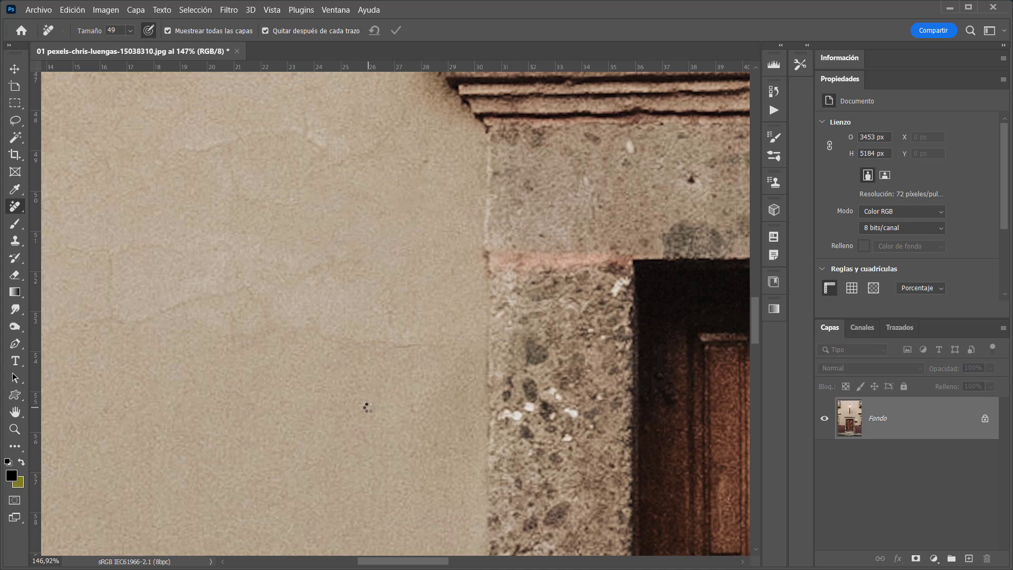
# Remove the white alarm sign from the wall to the right of the door, using a 119 px Remove brush.
pyautogui.moveTo(465, 339); pyautogui.dragTo(448, 341)
pyautogui.moveTo(644, 293); pyautogui.dragTo(111, 278)
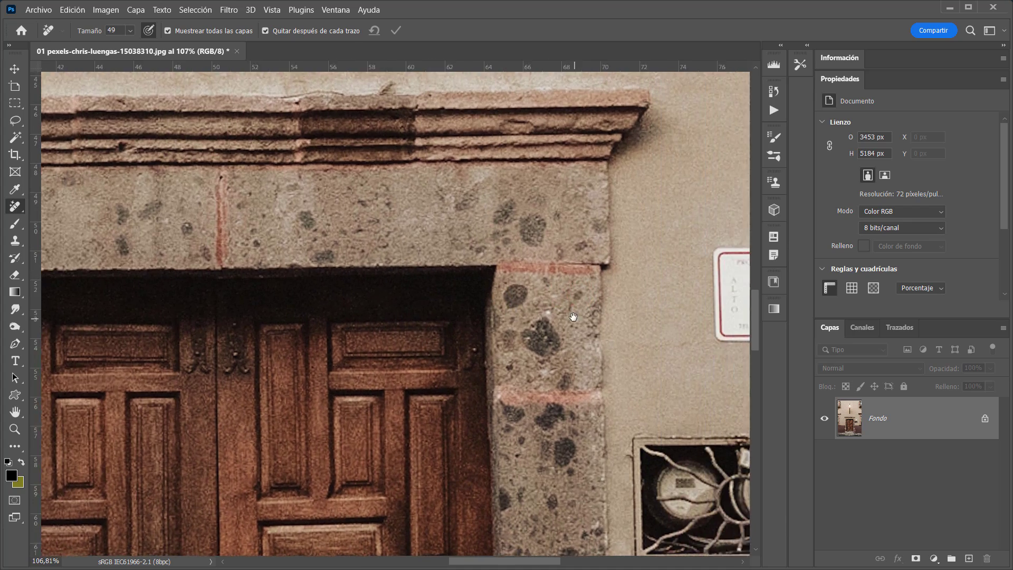
pyautogui.moveTo(553, 316); pyautogui.dragTo(242, 303)
pyautogui.keyDown('alt'); pyautogui.rightClick(378, 294); pyautogui.keyUp('alt')
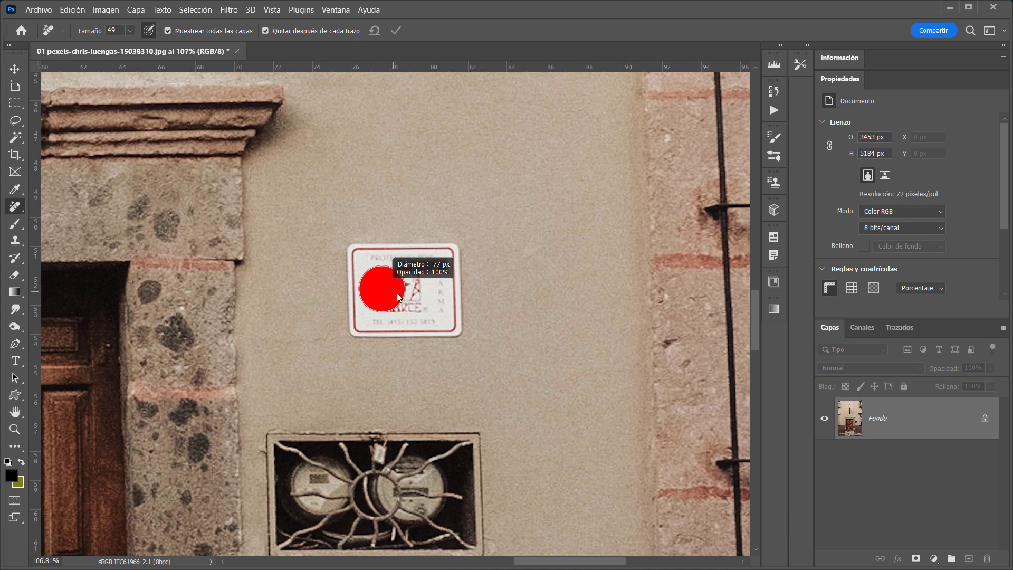
pyautogui.moveTo(351, 314)
pyautogui.mouseDown()
pyautogui.moveTo(438, 322)
pyautogui.moveTo(449, 309)
pyautogui.moveTo(447, 259)
pyautogui.moveTo(381, 251)
pyautogui.moveTo(363, 272)
pyautogui.moveTo(366, 297)
pyautogui.moveTo(401, 296)
pyautogui.mouseUp()
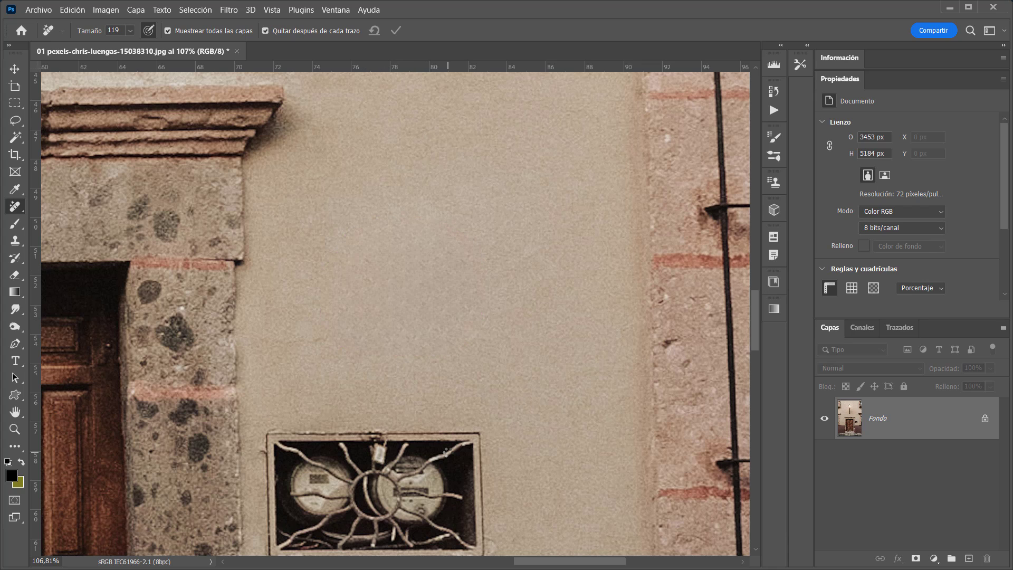
# Try to remove the meter box on the wall beside the door with one partial stroke, and undo the result.
pyautogui.moveTo(422, 425); pyautogui.dragTo(464, 241)
pyautogui.moveTo(326, 257)
pyautogui.mouseDown()
pyautogui.moveTo(332, 364)
pyautogui.moveTo(526, 367)
pyautogui.moveTo(507, 307)
pyautogui.moveTo(455, 257)
pyautogui.moveTo(365, 262)
pyautogui.moveTo(415, 320)
pyautogui.moveTo(459, 314)
pyautogui.moveTo(467, 331)
pyautogui.moveTo(401, 299)
pyautogui.moveTo(425, 331)
pyautogui.mouseUp()
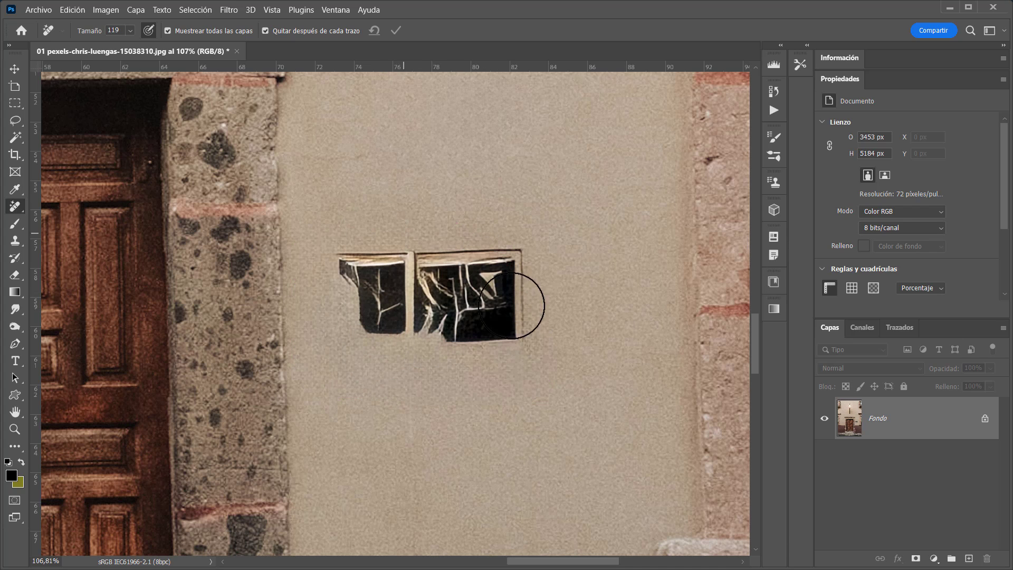
pyautogui.hotkey('ctrl', 'z')
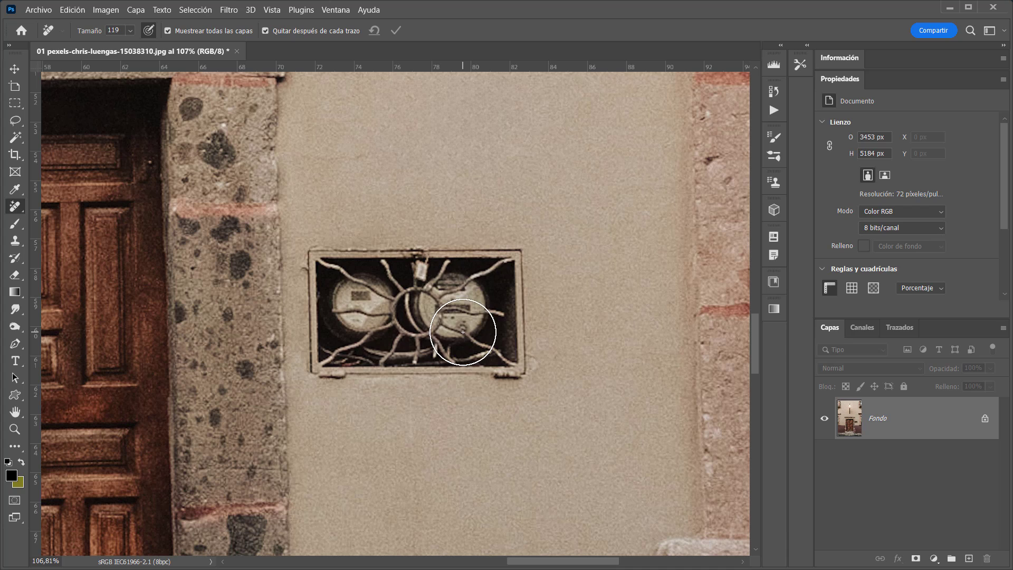
# Remove the whole meter box from the wall beside the door, undoing the first full pass and repainting it with the 119 px brush.
pyautogui.moveTo(461, 375)
pyautogui.mouseDown()
pyautogui.moveTo(532, 366)
pyautogui.moveTo(519, 260)
pyautogui.moveTo(353, 252)
pyautogui.moveTo(226, 296)
pyautogui.moveTo(433, 371)
pyautogui.moveTo(323, 329)
pyautogui.moveTo(480, 316)
pyautogui.moveTo(314, 338)
pyautogui.mouseUp()
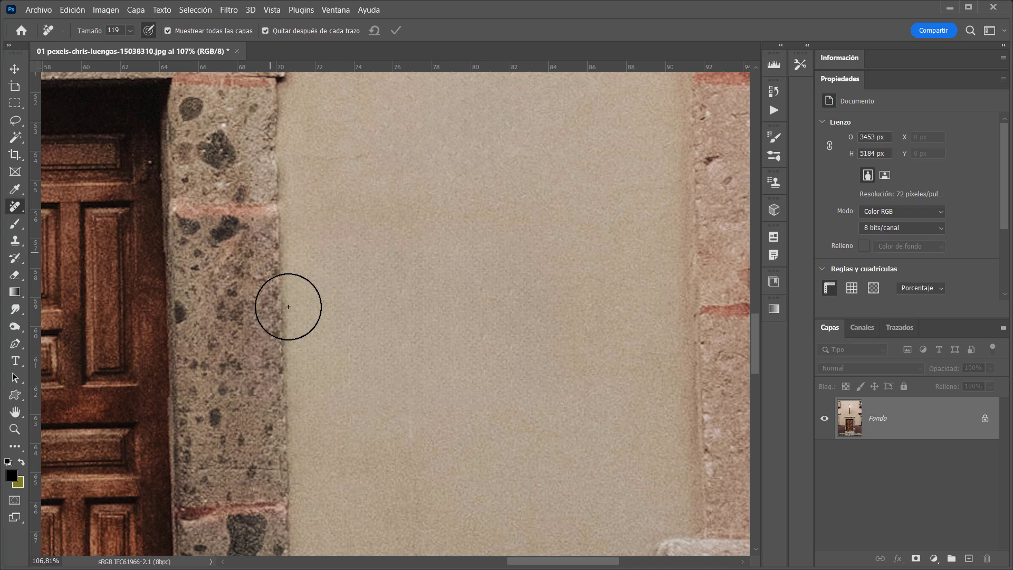
pyautogui.hotkey('ctrl', 'z')
pyautogui.hotkey('ctrl', 'shift', 'z')
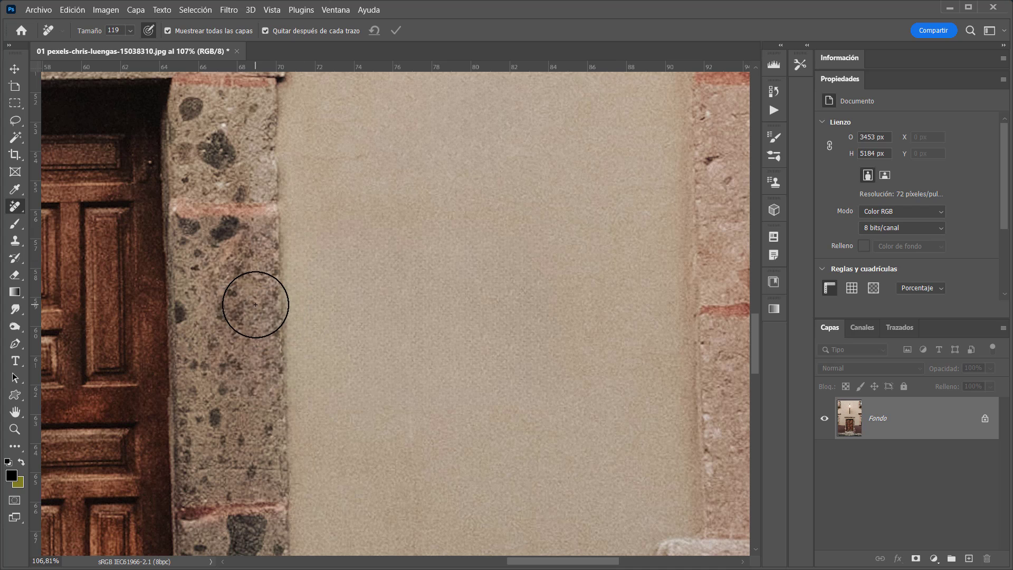
pyautogui.hotkey('ctrl', 'z')
pyautogui.moveTo(325, 253)
pyautogui.mouseDown()
pyautogui.moveTo(326, 355)
pyautogui.moveTo(349, 370)
pyautogui.moveTo(519, 365)
pyautogui.moveTo(535, 334)
pyautogui.moveTo(518, 245)
pyautogui.moveTo(388, 240)
pyautogui.moveTo(353, 306)
pyautogui.moveTo(415, 340)
pyautogui.moveTo(508, 310)
pyautogui.moveTo(410, 290)
pyautogui.moveTo(401, 309)
pyautogui.moveTo(415, 335)
pyautogui.moveTo(384, 346)
pyautogui.moveTo(317, 403)
pyautogui.moveTo(479, 286)
pyautogui.mouseUp()
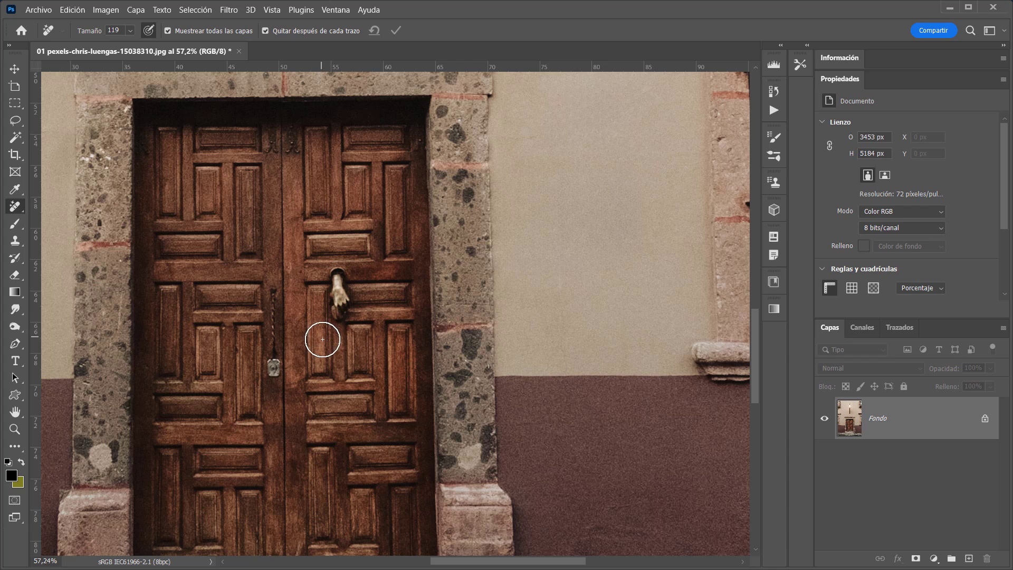
# Remove the hand-shaped knocker from the wooden door's right leaf, using a 90 px Remove brush.
pyautogui.moveTo(287, 318); pyautogui.dragTo(310, 320)
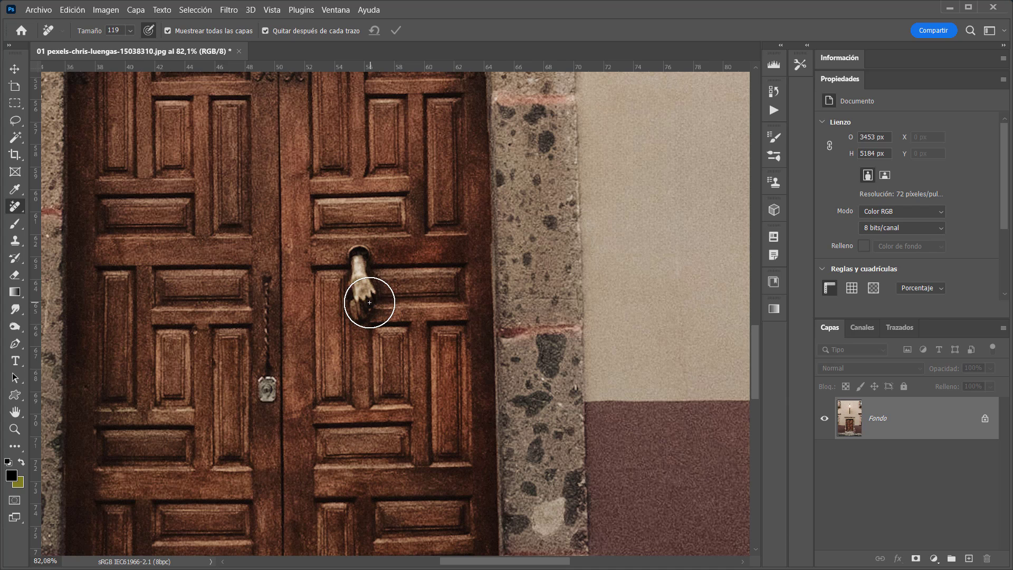
pyautogui.scroll(5, 355, 308)
pyautogui.moveTo(377, 312); pyautogui.dragTo(362, 312)
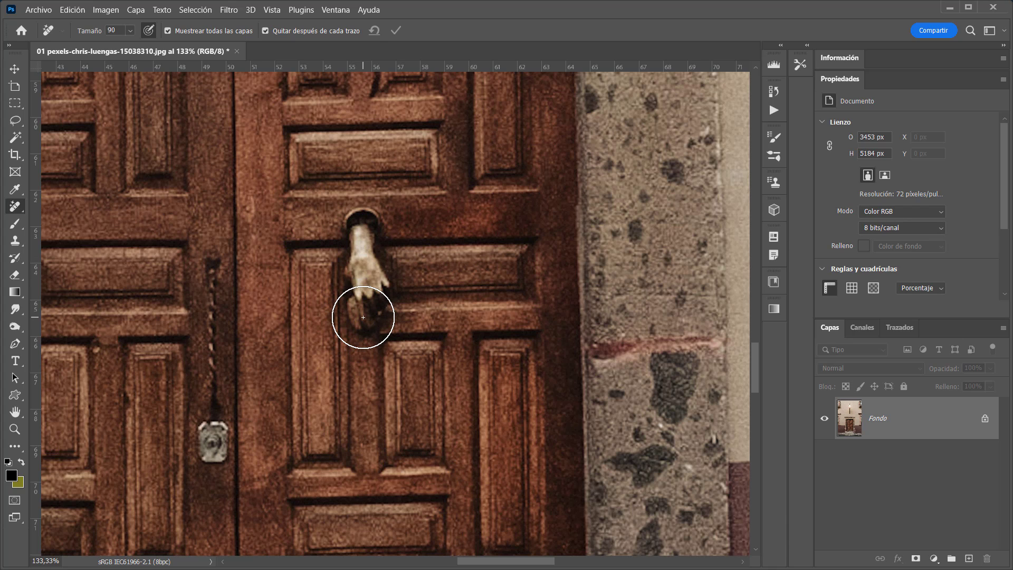
pyautogui.moveTo(363, 317); pyautogui.dragTo(361, 272)
pyautogui.moveTo(357, 232)
pyautogui.mouseDown()
pyautogui.moveTo(369, 237)
pyautogui.moveTo(369, 277)
pyautogui.mouseUp()
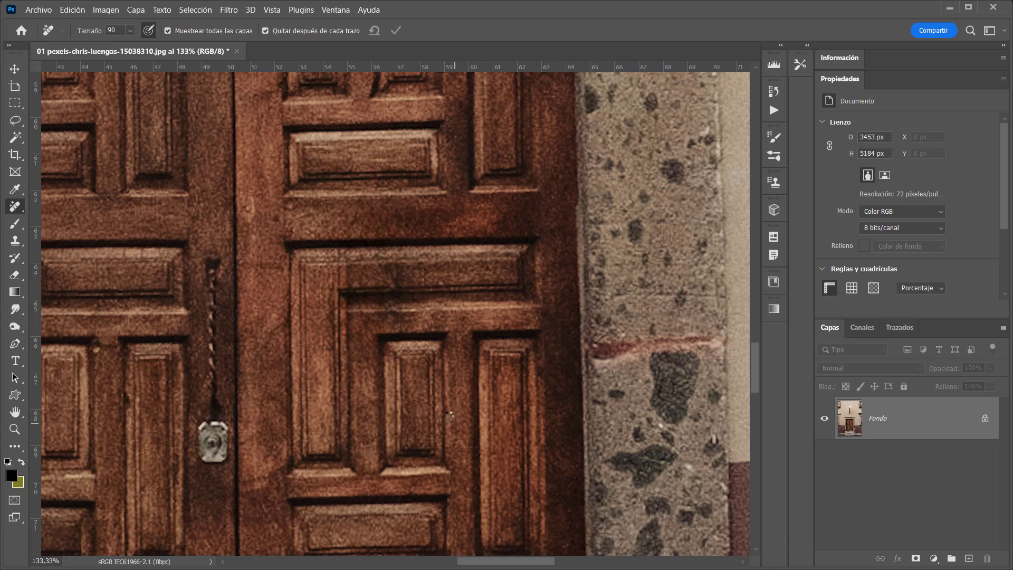
# Restore the hand-shaped knocker and try erasing it with the Spot Healing Brush instead, undoing that attempt after a before-and-after comparison.
pyautogui.hotkey('ctrl', 'z')
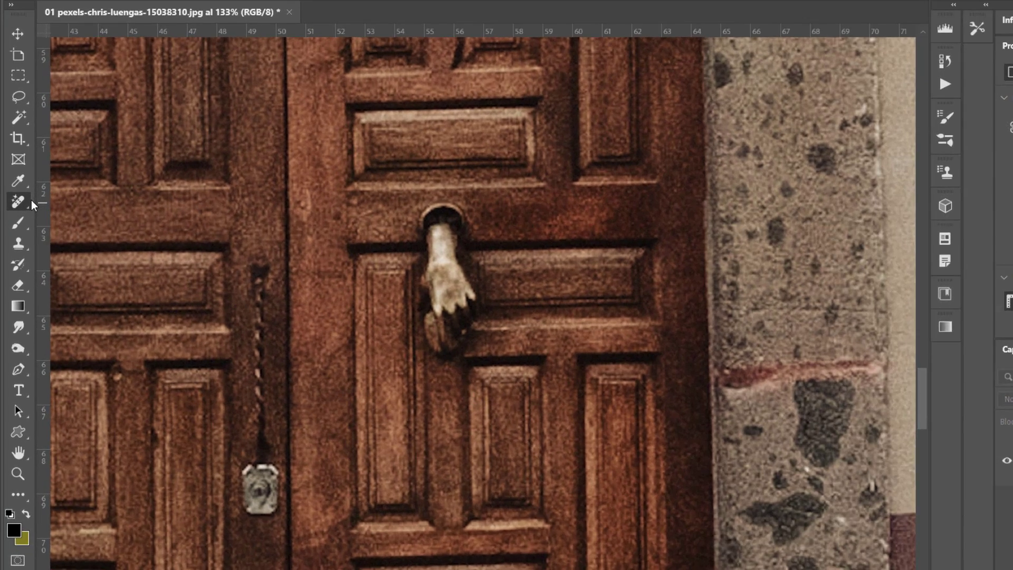
pyautogui.rightClick(15, 205)
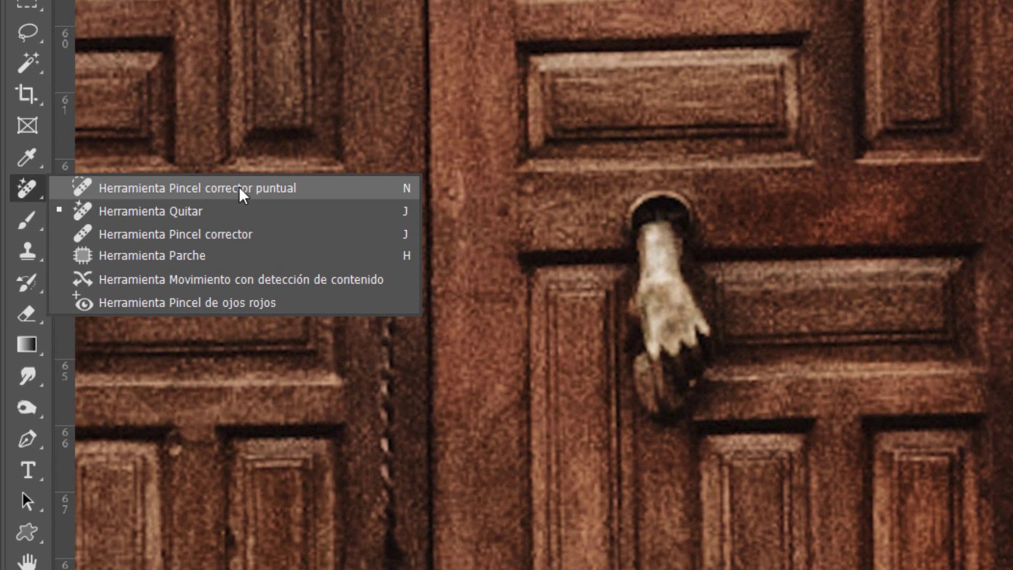
pyautogui.click(238, 187)
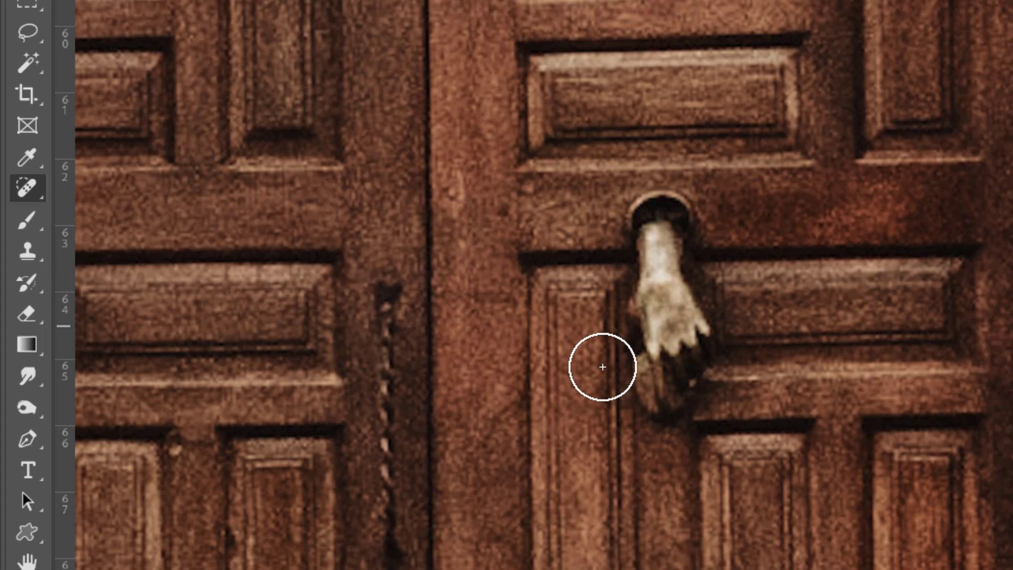
pyautogui.moveTo(631, 382)
pyautogui.mouseDown()
pyautogui.moveTo(642, 395)
pyautogui.moveTo(672, 389)
pyautogui.moveTo(692, 301)
pyautogui.moveTo(692, 213)
pyautogui.moveTo(642, 222)
pyautogui.moveTo(643, 379)
pyautogui.moveTo(643, 237)
pyautogui.mouseUp()
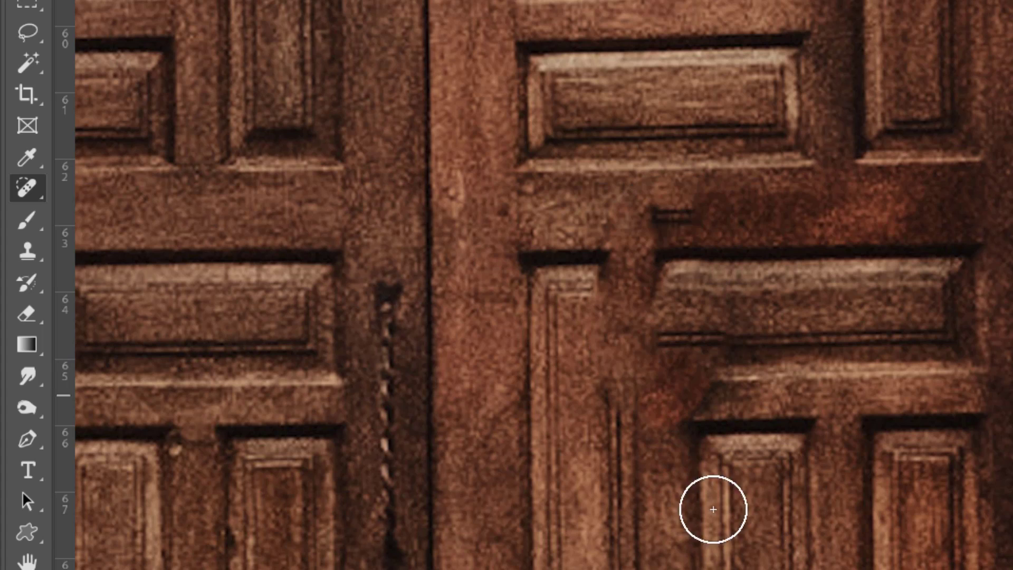
pyautogui.hotkey('ctrl', 'z')
pyautogui.hotkey('ctrl', 'shift', 'z')
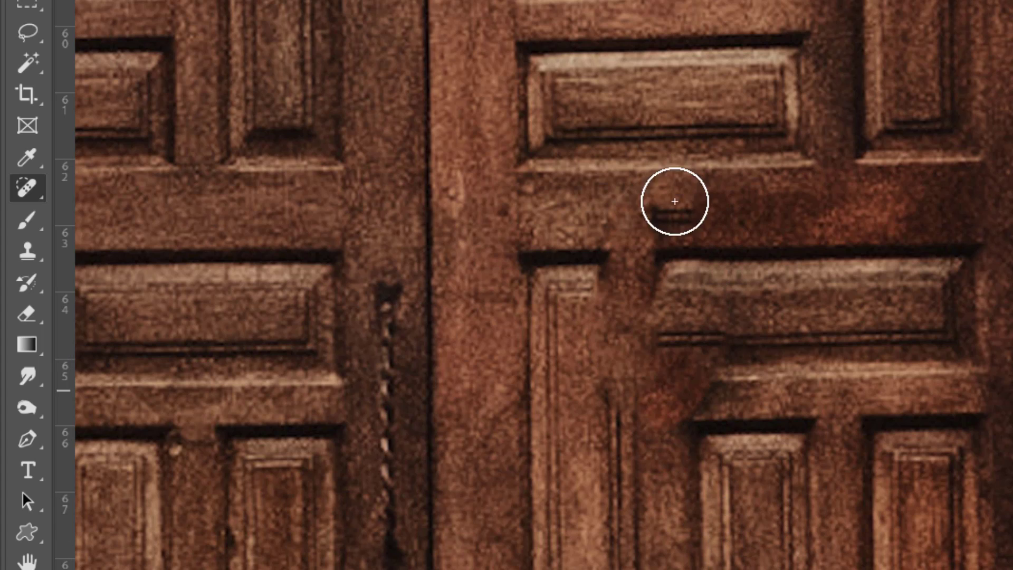
pyautogui.hotkey('ctrl', 'z')
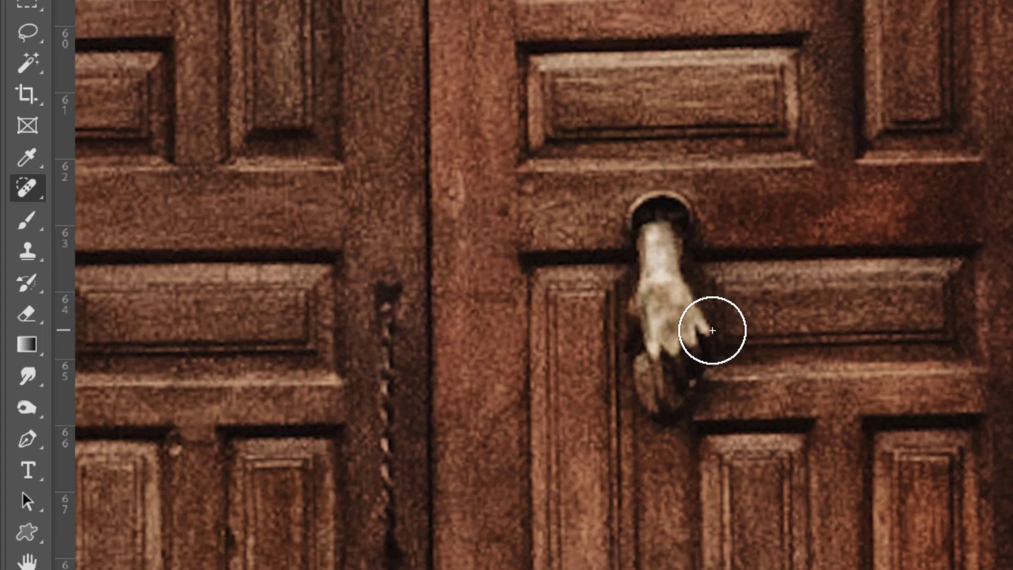
# Remove the hand-shaped knocker again with the Remove tool and retouch the leftover marks on the surrounding door panels.
pyautogui.moveTo(663, 403)
pyautogui.mouseDown()
pyautogui.moveTo(645, 240)
pyautogui.moveTo(666, 228)
pyautogui.mouseUp()
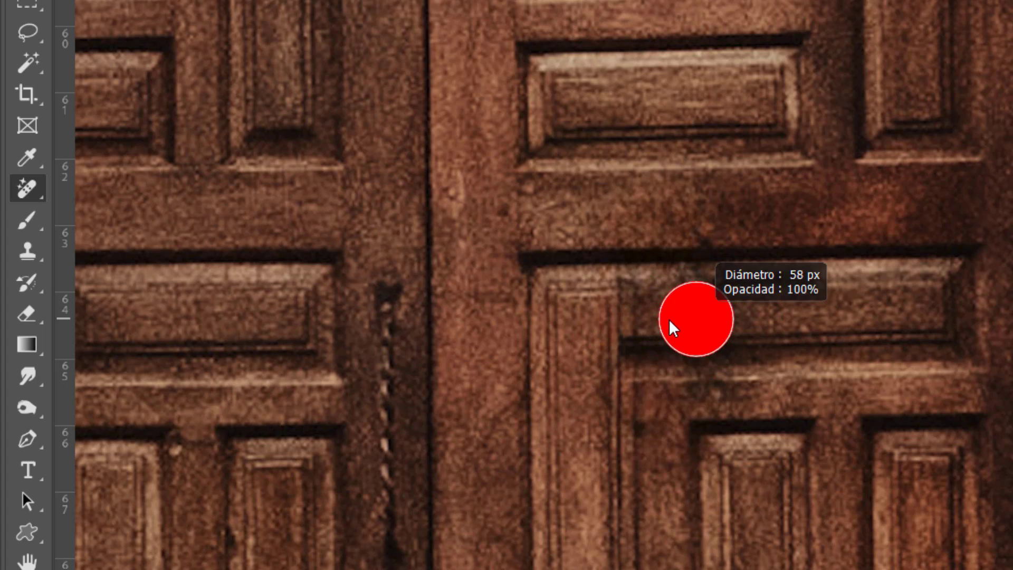
pyautogui.moveTo(707, 335); pyautogui.dragTo(701, 273)
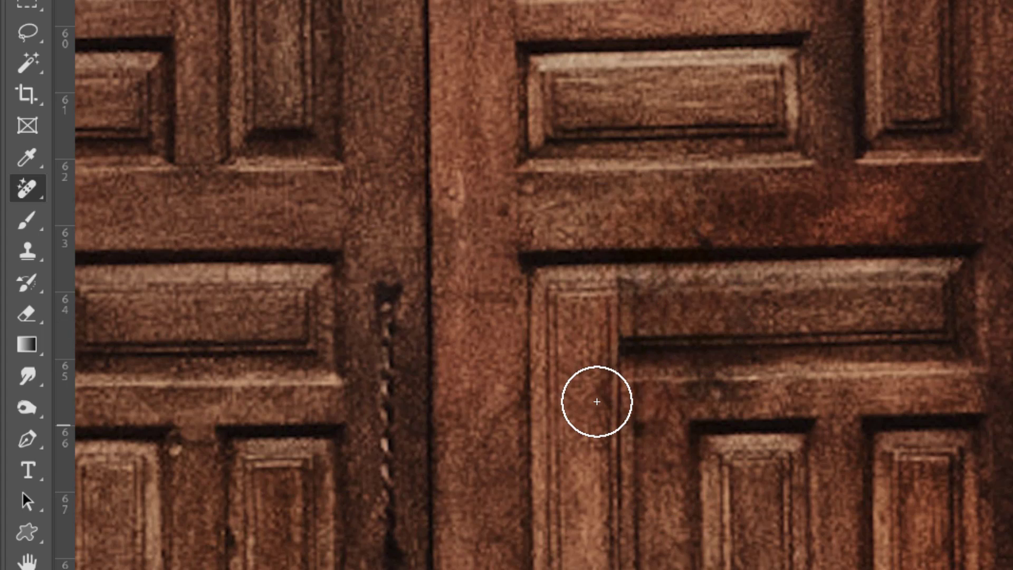
pyautogui.moveTo(830, 479); pyautogui.dragTo(708, 509)
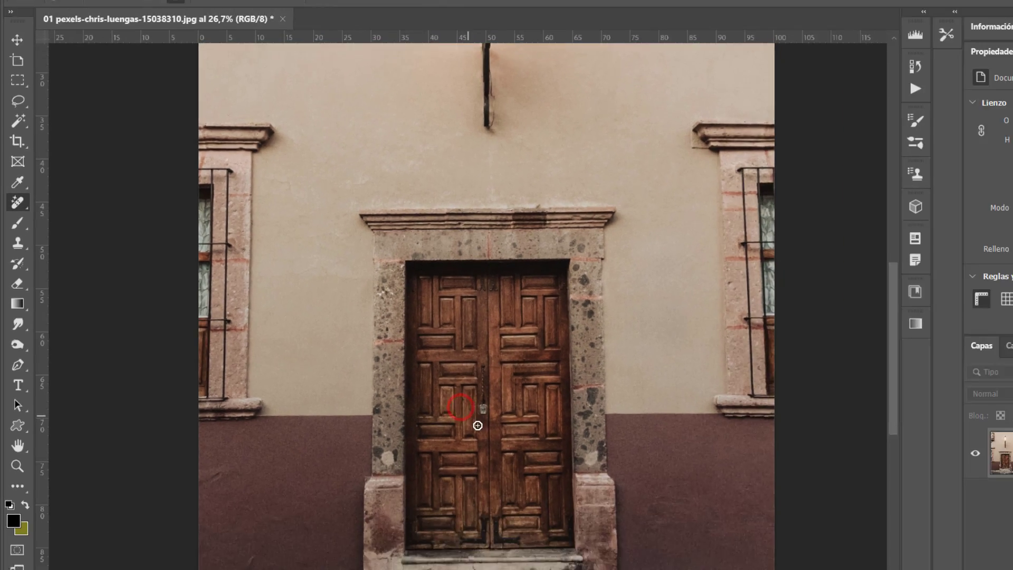
# Remove the entire barred window at the facade's left edge, using a 583 px Remove brush.
pyautogui.moveTo(546, 449); pyautogui.dragTo(766, 407)
pyautogui.moveTo(627, 441); pyautogui.dragTo(668, 438)
pyautogui.moveTo(375, 346)
pyautogui.mouseDown()
pyautogui.moveTo(314, 355)
pyautogui.moveTo(324, 222)
pyautogui.moveTo(345, 125)
pyautogui.moveTo(311, 294)
pyautogui.moveTo(306, 142)
pyautogui.mouseUp()
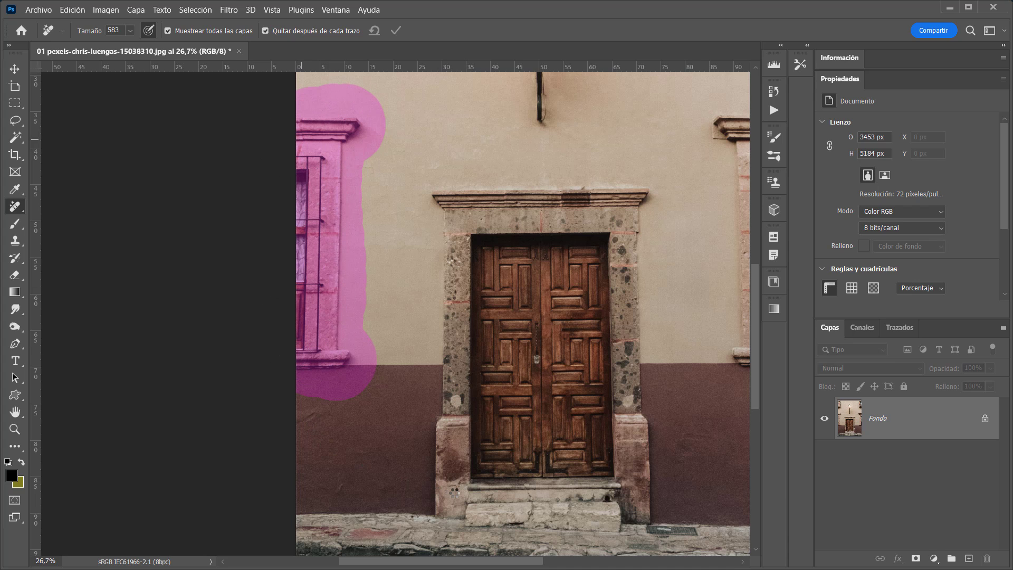
pyautogui.scroll(4, 305, 376)
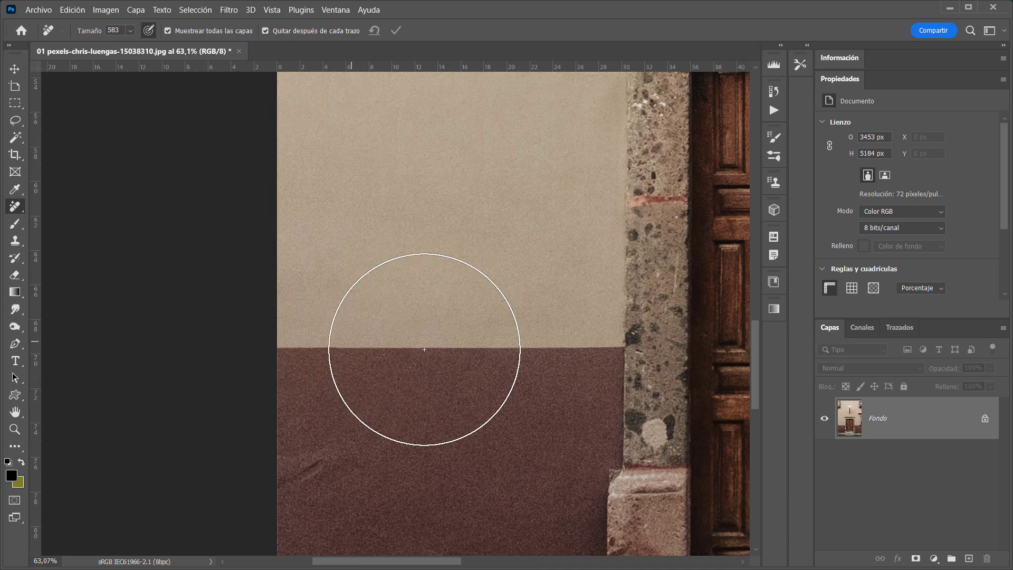
# Remove the wall lantern above the door with the Remove tool and clean up its leftover shadow using a 929 px brush.
pyautogui.scroll(-5, 424, 349)
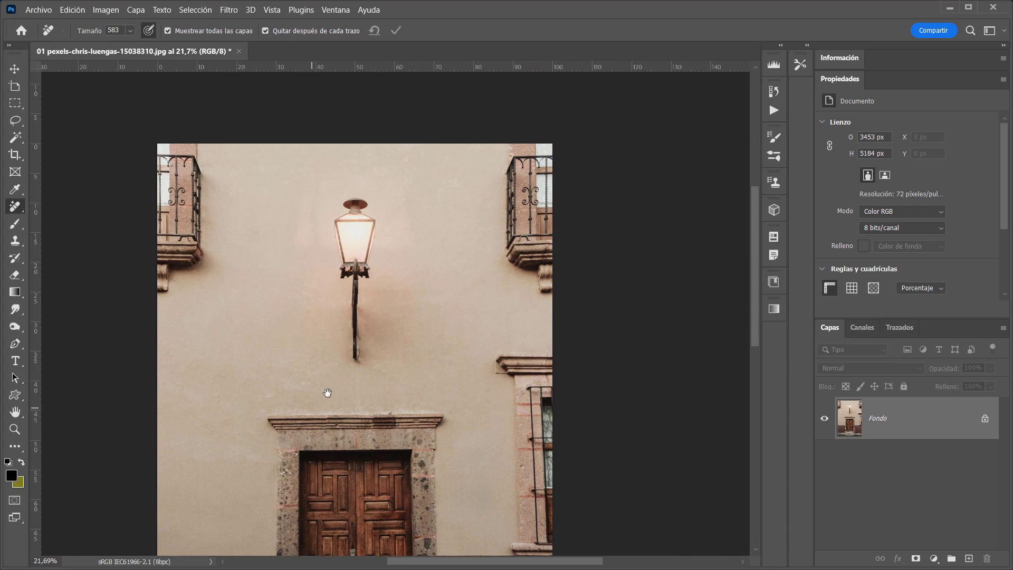
pyautogui.moveTo(355, 343)
pyautogui.mouseDown()
pyautogui.moveTo(379, 349)
pyautogui.moveTo(352, 195)
pyautogui.mouseUp()
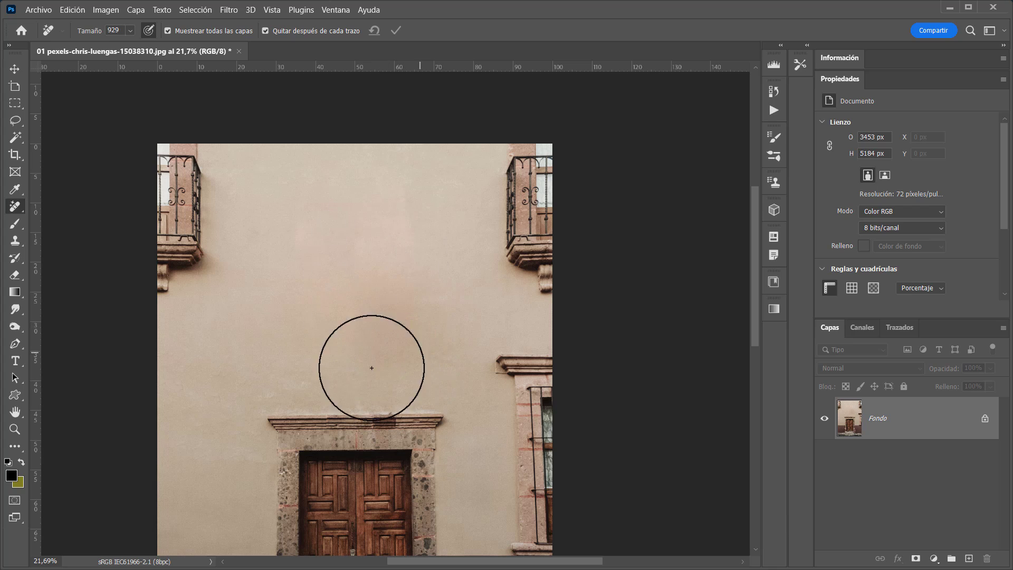
pyautogui.moveTo(367, 333)
pyautogui.mouseDown()
pyautogui.moveTo(387, 312)
pyautogui.moveTo(386, 288)
pyautogui.mouseUp()
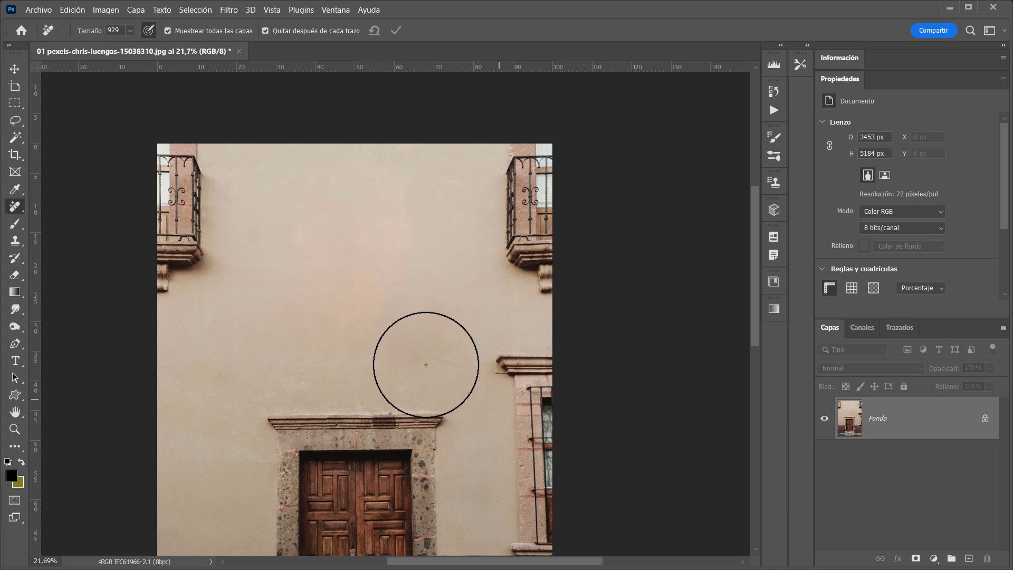
# Enlarge the Remove brush and paint over the balcony in the photo's upper-left corner to remove it.
pyautogui.hotkey('ctrl', '0')
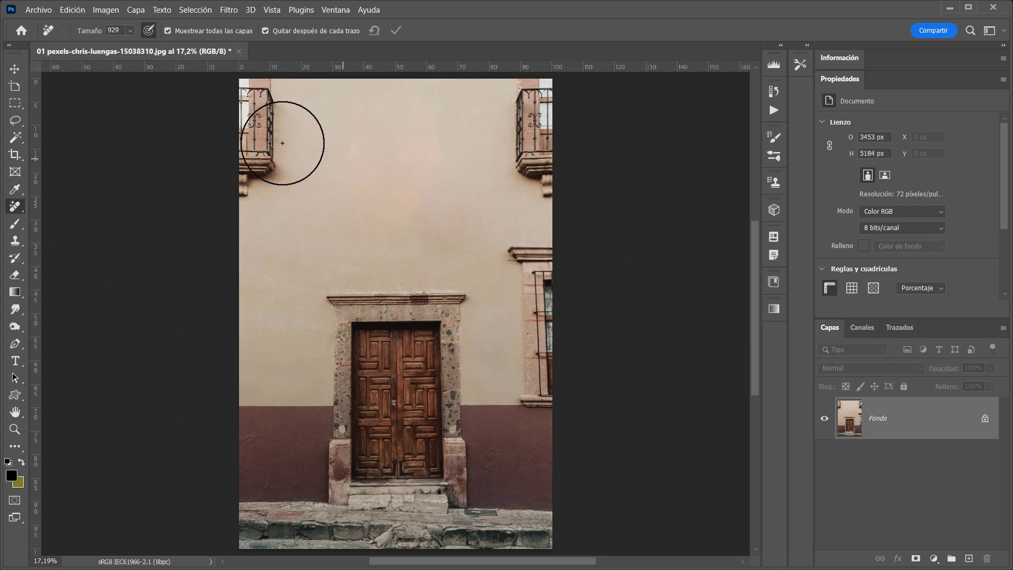
pyautogui.keyDown('alt'); pyautogui.rightClick(366, 169); pyautogui.keyUp('alt')
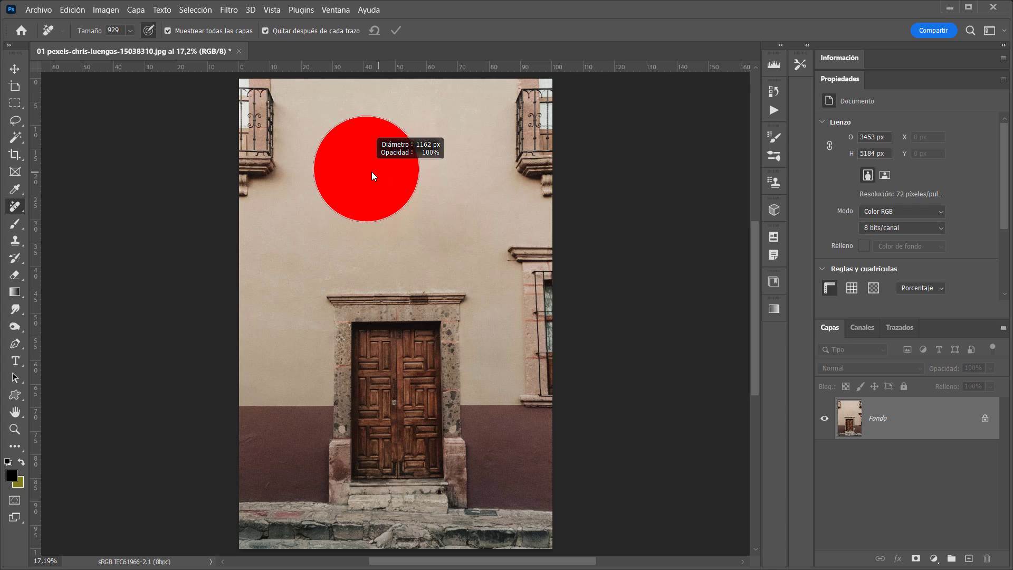
pyautogui.moveTo(256, 182)
pyautogui.mouseDown()
pyautogui.moveTo(231, 99)
pyautogui.moveTo(257, 142)
pyautogui.mouseUp()
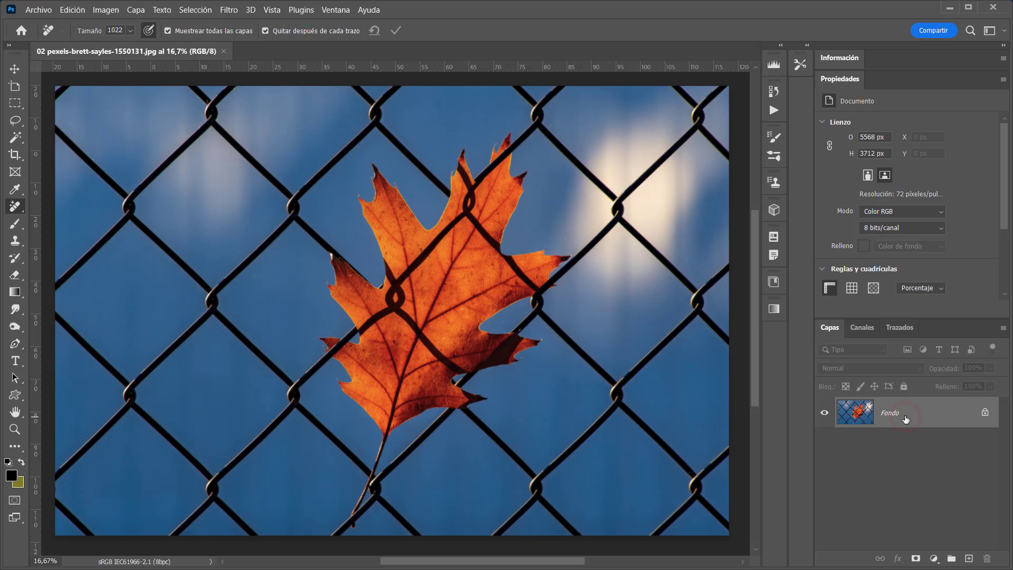
# In the photo of the leaf on the fence, set the Remove brush to 504 px and add an empty layer.
pyautogui.moveTo(456, 350); pyautogui.dragTo(417, 353)
pyautogui.click(969, 559)
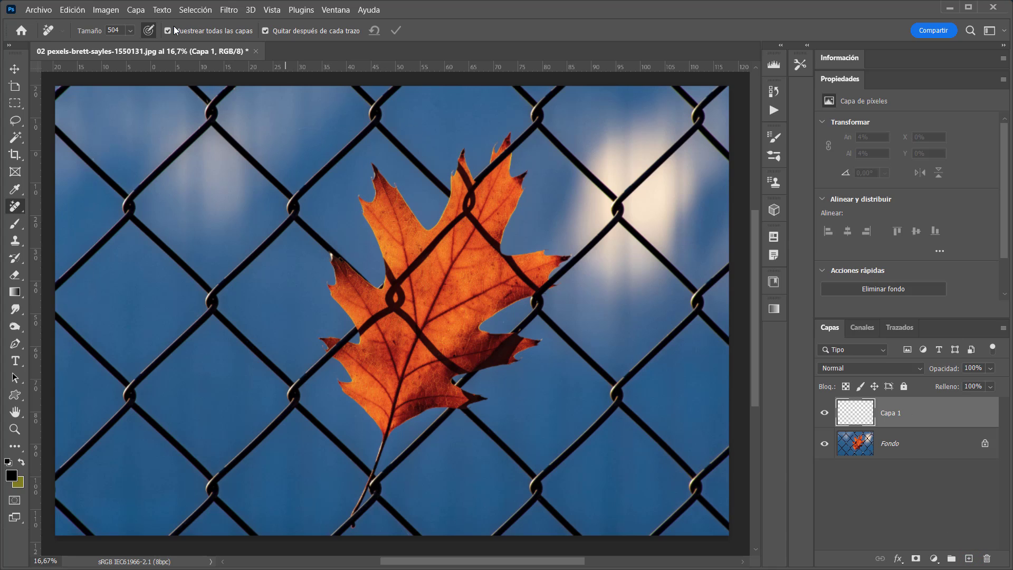
# Try to remove the leaf on the empty layer with Sample All Layers off, and briefly hide the background to inspect that layer.
pyautogui.moveTo(332, 280)
pyautogui.mouseDown()
pyautogui.moveTo(403, 420)
pyautogui.moveTo(429, 216)
pyautogui.moveTo(430, 338)
pyautogui.mouseUp()
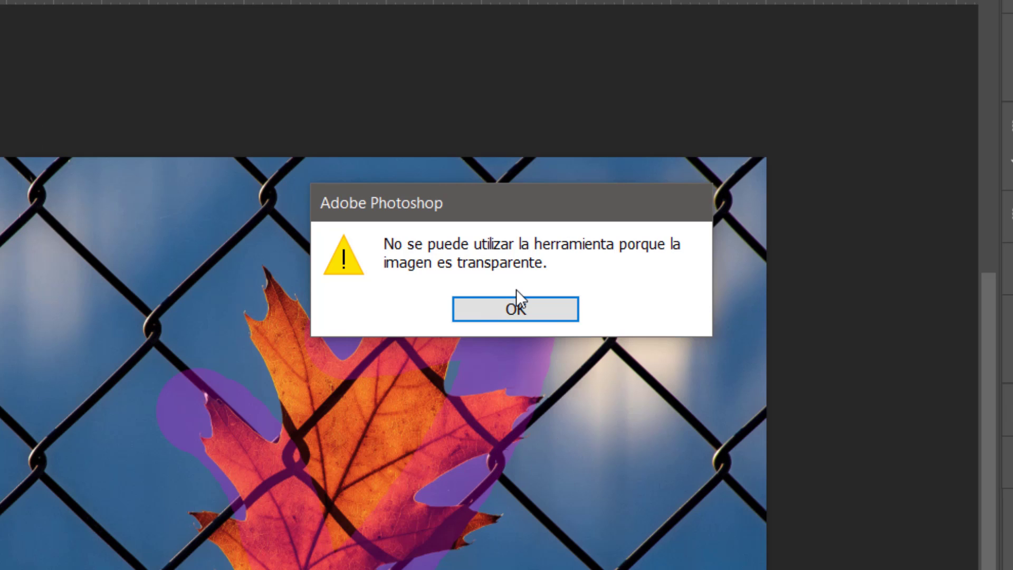
pyautogui.click(540, 305)
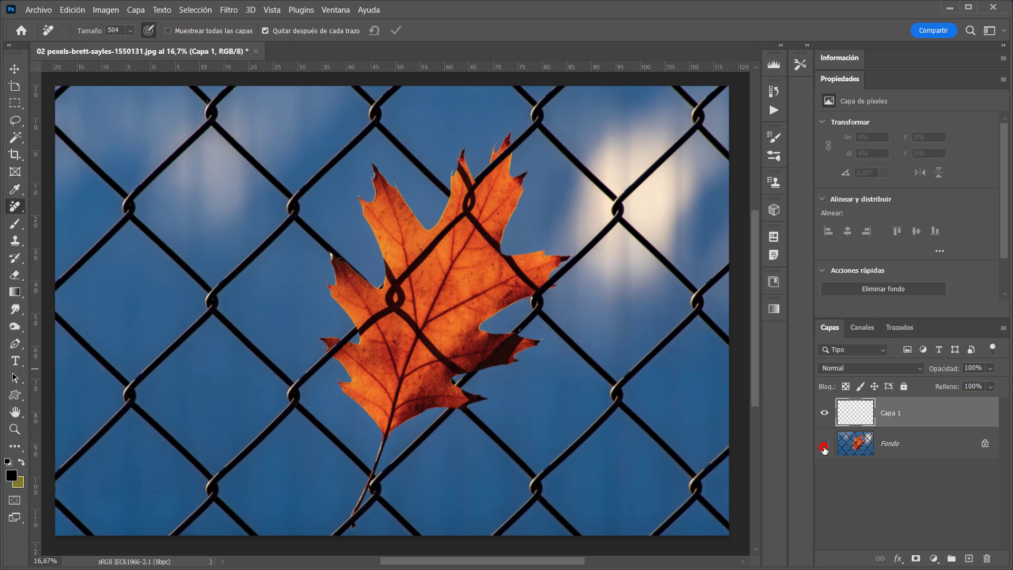
pyautogui.click(824, 447)
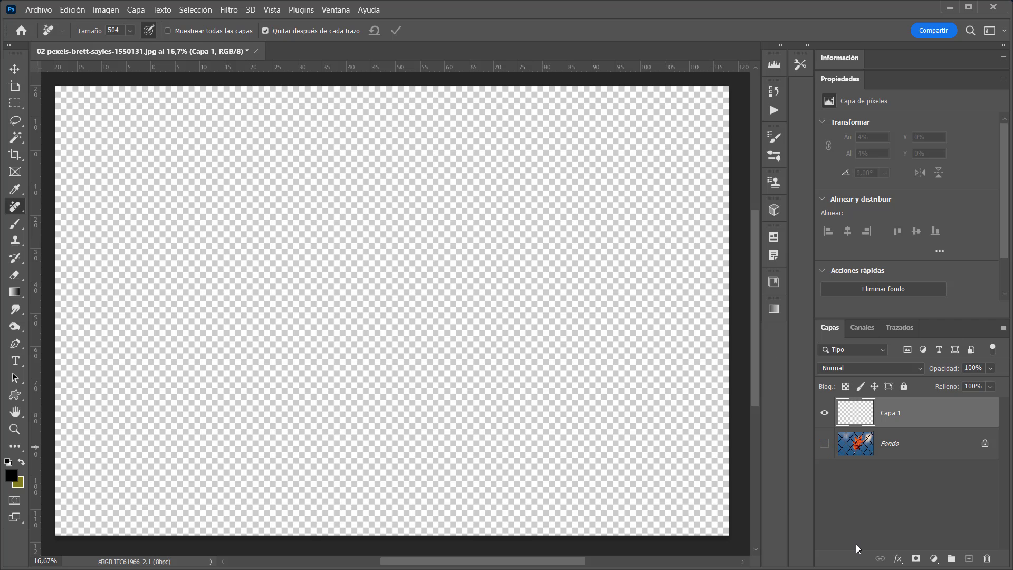
pyautogui.click(824, 444)
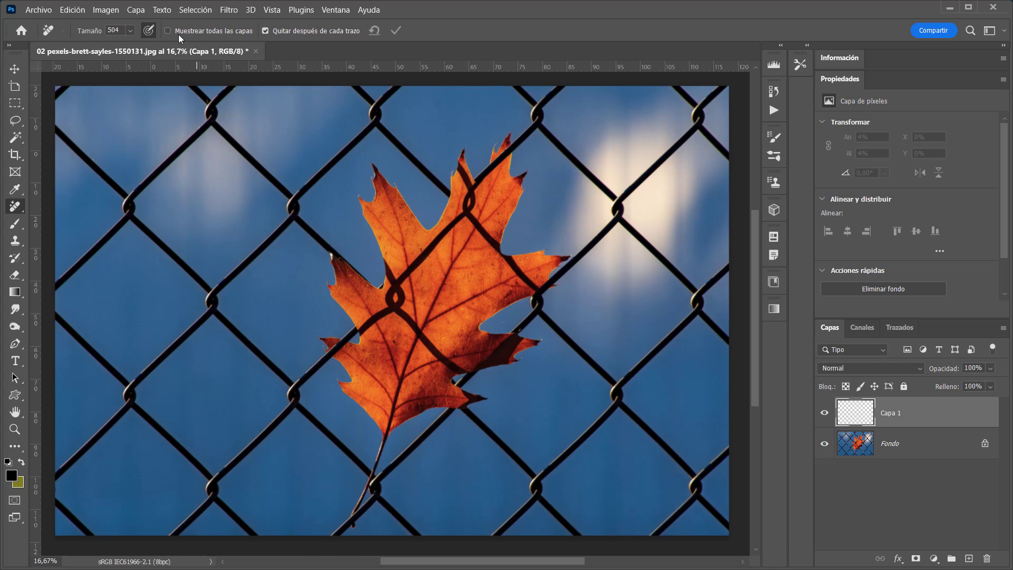
# Enable Sample All Layers for the Remove tool, and briefly hide and show the background layer.
pyautogui.click(169, 30)
pyautogui.click(826, 446)
pyautogui.click(826, 446)
# Remove the whole leaf and its stem onto the empty layer with a 312 px Remove brush, including the leftover orange spot.
pyautogui.moveTo(399, 494); pyautogui.dragTo(384, 497)
pyautogui.moveTo(346, 527)
pyautogui.mouseDown()
pyautogui.moveTo(388, 429)
pyautogui.moveTo(345, 377)
pyautogui.moveTo(355, 363)
pyautogui.moveTo(346, 294)
pyautogui.moveTo(329, 255)
pyautogui.moveTo(397, 284)
pyautogui.moveTo(365, 204)
pyautogui.moveTo(366, 173)
pyautogui.moveTo(407, 207)
pyautogui.moveTo(456, 200)
pyautogui.moveTo(462, 160)
pyautogui.moveTo(486, 177)
pyautogui.moveTo(515, 141)
pyautogui.moveTo(509, 231)
pyautogui.moveTo(556, 274)
pyautogui.moveTo(490, 316)
pyautogui.moveTo(530, 340)
pyautogui.moveTo(463, 362)
pyautogui.moveTo(466, 385)
pyautogui.moveTo(430, 409)
pyautogui.moveTo(400, 399)
pyautogui.moveTo(391, 317)
pyautogui.moveTo(417, 235)
pyautogui.moveTo(480, 223)
pyautogui.moveTo(450, 263)
pyautogui.moveTo(417, 370)
pyautogui.moveTo(488, 253)
pyautogui.moveTo(428, 357)
pyautogui.moveTo(486, 294)
pyautogui.moveTo(419, 321)
pyautogui.moveTo(428, 388)
pyautogui.moveTo(442, 371)
pyautogui.mouseUp()
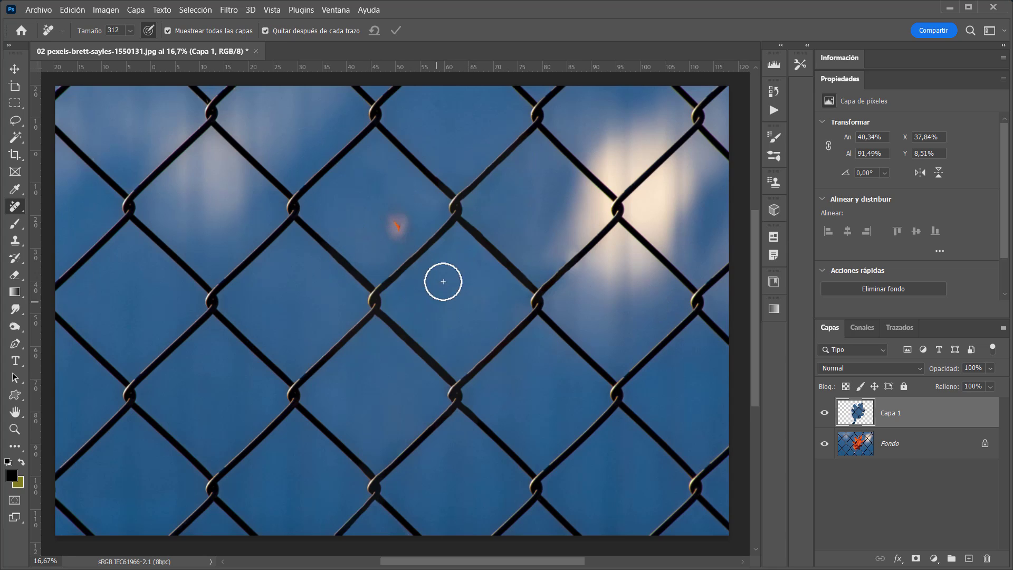
pyautogui.moveTo(394, 216)
pyautogui.mouseDown()
pyautogui.moveTo(387, 230)
pyautogui.moveTo(402, 230)
pyautogui.mouseUp()
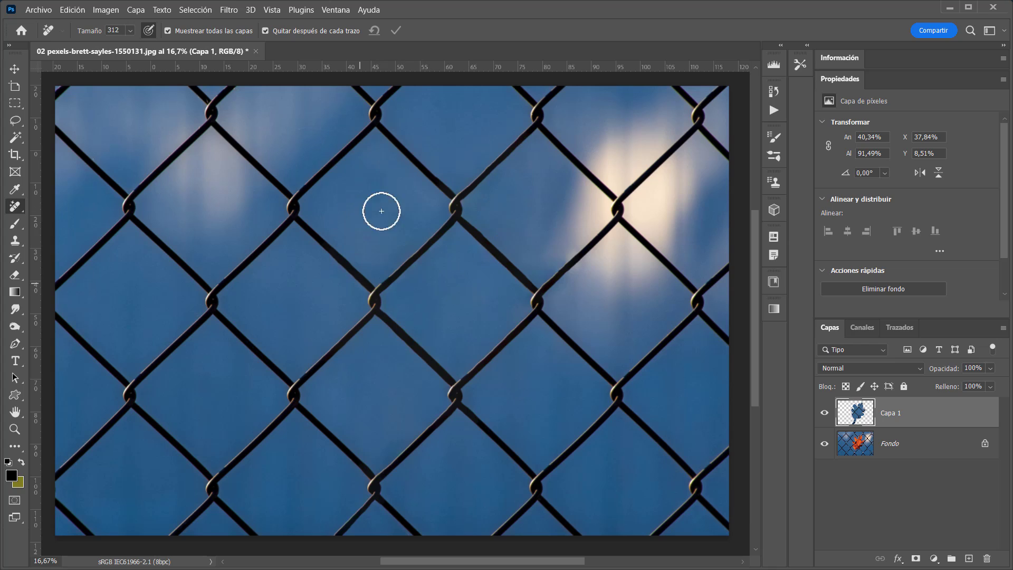
# Compare the fence photo with and without the retouch layer, and view that layer in isolation.
pyautogui.click(823, 415)
pyautogui.click(823, 414)
pyautogui.click(824, 414)
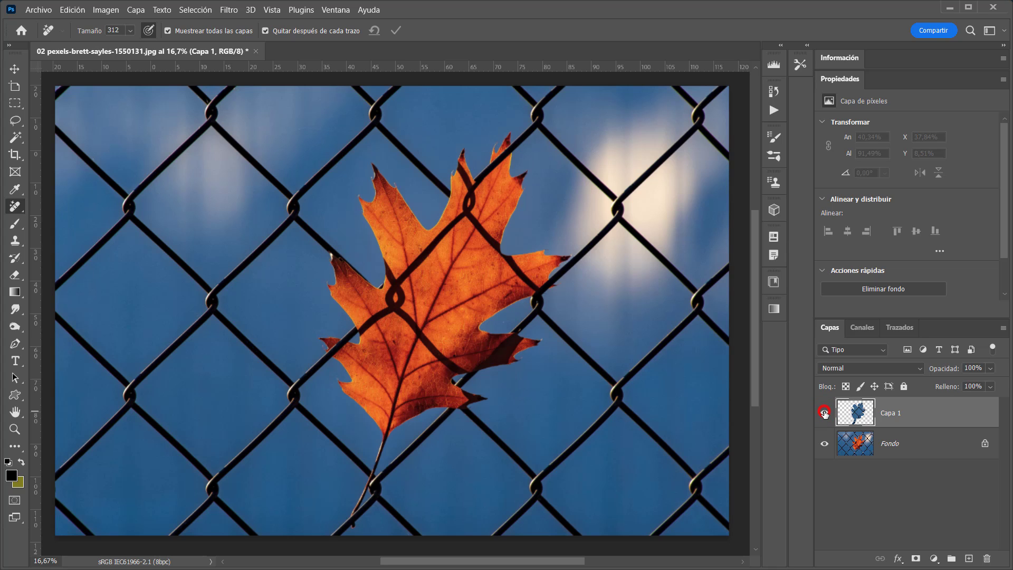
pyautogui.click(824, 414)
pyautogui.click(824, 414)
pyautogui.keyDown('alt'); pyautogui.click(825, 414); pyautogui.keyUp('alt')
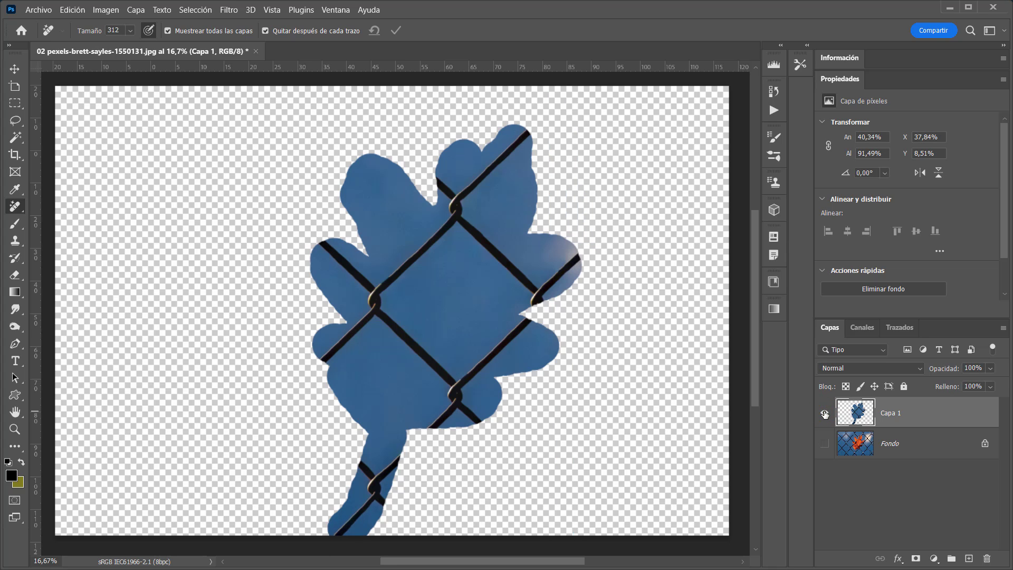
pyautogui.click(824, 444)
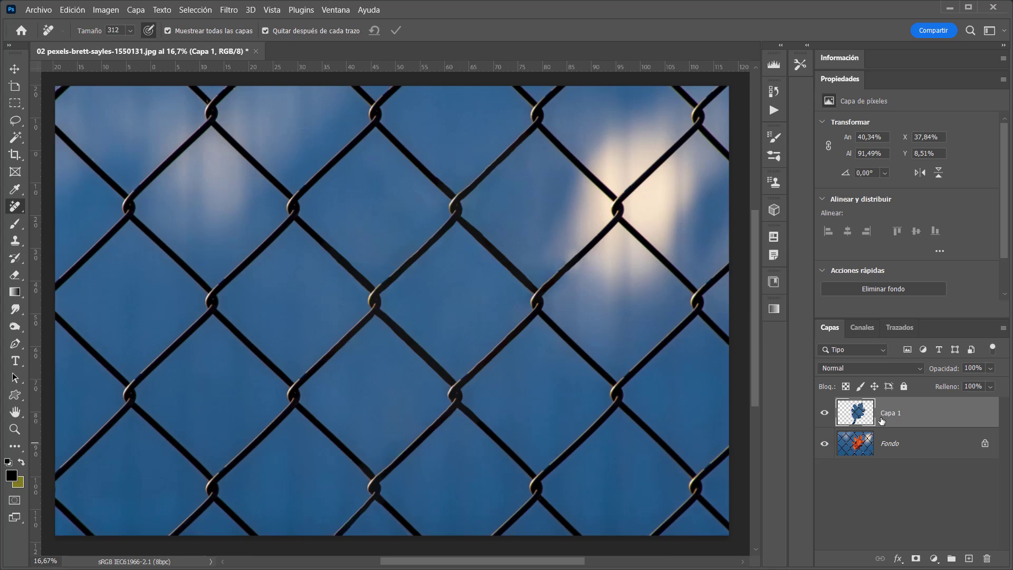
# Add another empty layer on top of the stack and hide the layer holding the Remove tool result.
pyautogui.click(968, 558)
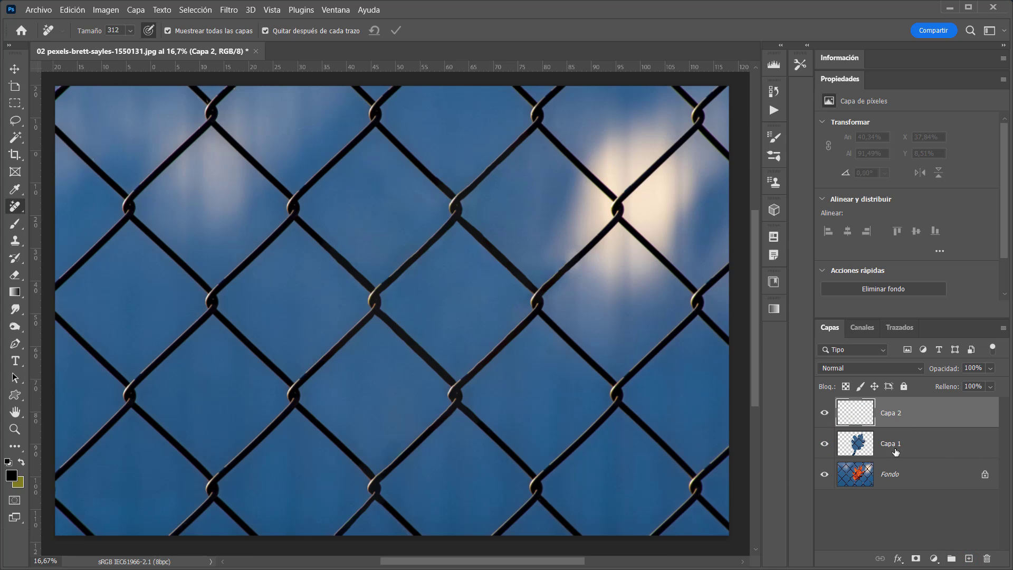
pyautogui.click(824, 443)
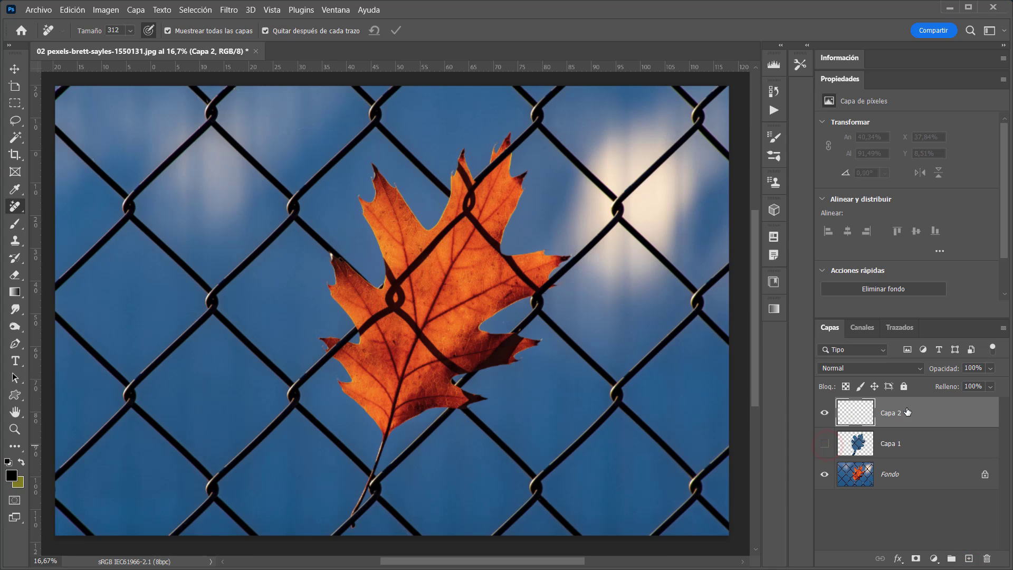
# Erase the whole leaf and stem on the new layer with a 418 px Content-Aware Spot Healing Brush sampling all layers.
pyautogui.rightClick(23, 208)
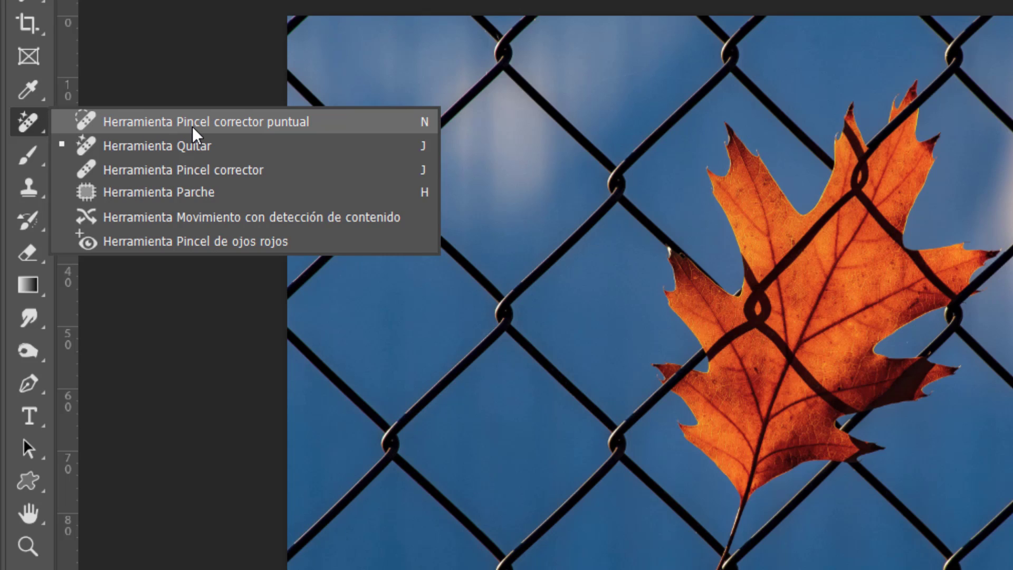
pyautogui.click(220, 118)
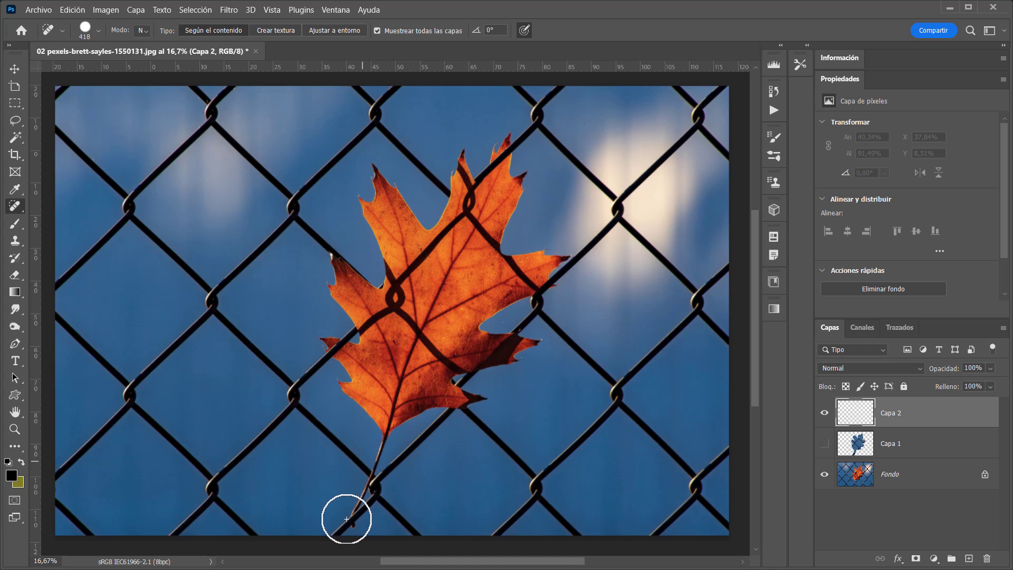
pyautogui.moveTo(344, 518)
pyautogui.mouseDown()
pyautogui.moveTo(372, 482)
pyautogui.moveTo(386, 430)
pyautogui.moveTo(345, 373)
pyautogui.moveTo(354, 360)
pyautogui.moveTo(336, 340)
pyautogui.moveTo(355, 328)
pyautogui.moveTo(329, 269)
pyautogui.moveTo(350, 266)
pyautogui.moveTo(385, 293)
pyautogui.moveTo(376, 178)
pyautogui.moveTo(433, 234)
pyautogui.moveTo(463, 157)
pyautogui.moveTo(474, 204)
pyautogui.moveTo(493, 183)
pyautogui.moveTo(503, 142)
pyautogui.moveTo(514, 188)
pyautogui.moveTo(489, 265)
pyautogui.moveTo(553, 263)
pyautogui.moveTo(484, 332)
pyautogui.moveTo(520, 343)
pyautogui.moveTo(459, 368)
pyautogui.moveTo(473, 388)
pyautogui.moveTo(391, 403)
pyautogui.moveTo(389, 325)
pyautogui.moveTo(425, 258)
pyautogui.moveTo(458, 226)
pyautogui.moveTo(481, 264)
pyautogui.moveTo(441, 340)
pyautogui.moveTo(414, 355)
pyautogui.moveTo(467, 257)
pyautogui.moveTo(423, 332)
pyautogui.mouseUp()
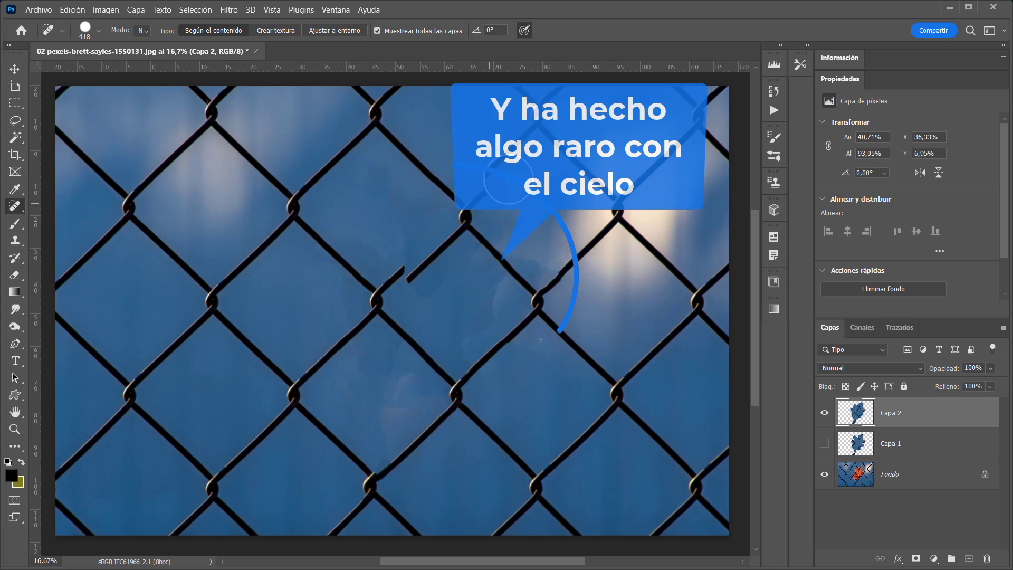
# Compare the Remove tool result with the Spot Healing Brush result by alternating the visibility of their layers.
pyautogui.click(825, 413)
pyautogui.click(825, 444)
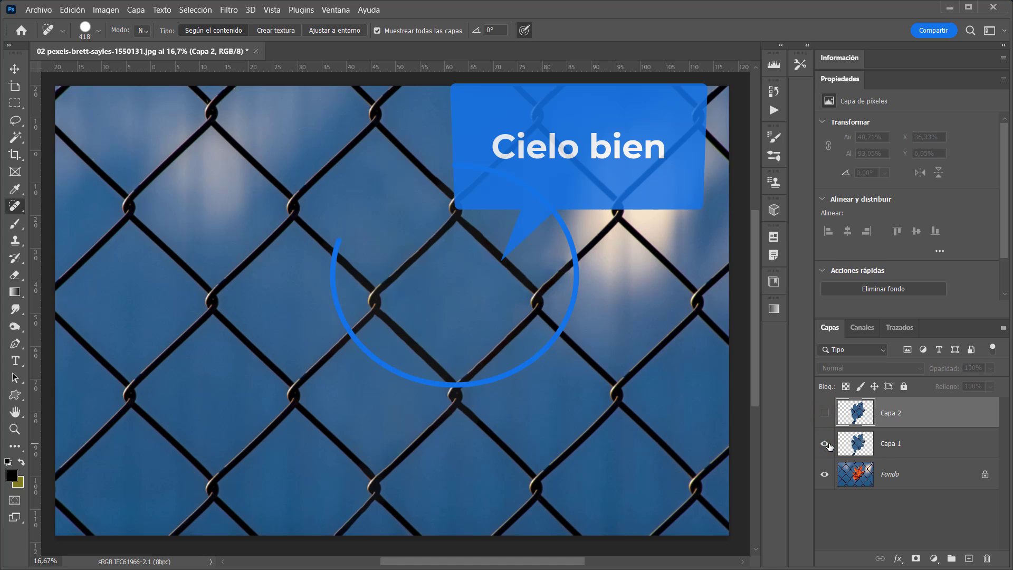
pyautogui.click(825, 444)
pyautogui.click(826, 413)
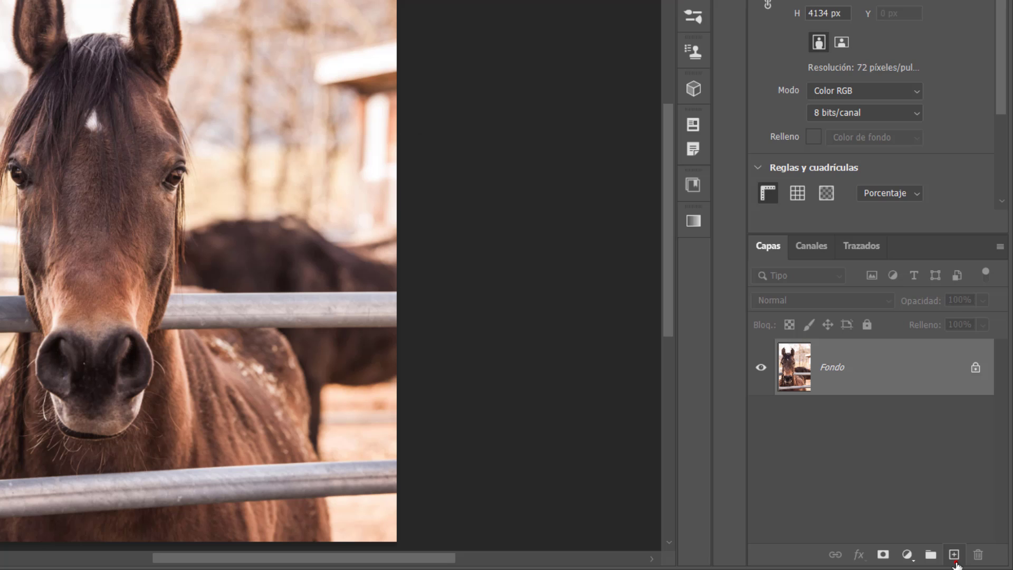
# Add an empty layer above the background in the horse photo.
pyautogui.click(954, 555)
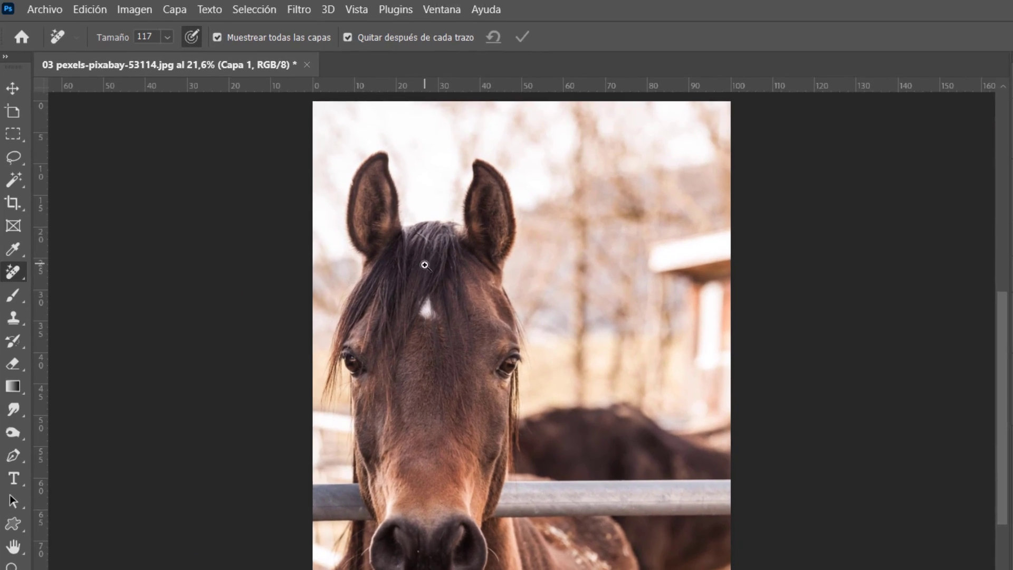
# Erase the white spot on the horse's forehead with the Remove tool at 117 px on the empty layer.
pyautogui.moveTo(87, 82); pyautogui.dragTo(154, 112)
pyautogui.moveTo(499, 326); pyautogui.dragTo(535, 209)
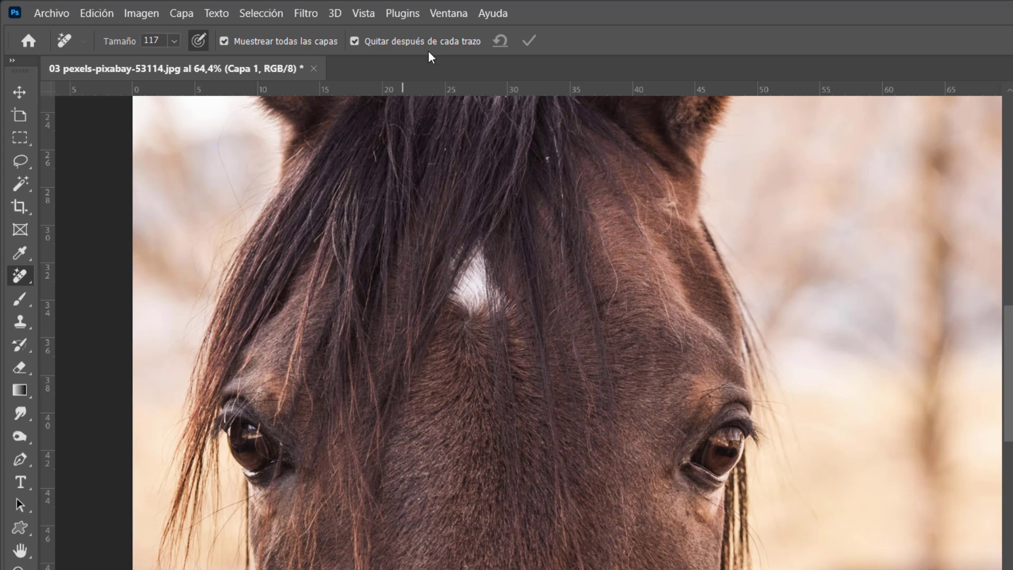
pyautogui.moveTo(450, 287)
pyautogui.mouseDown()
pyautogui.moveTo(479, 321)
pyautogui.moveTo(493, 305)
pyautogui.moveTo(477, 236)
pyautogui.moveTo(458, 295)
pyautogui.mouseUp()
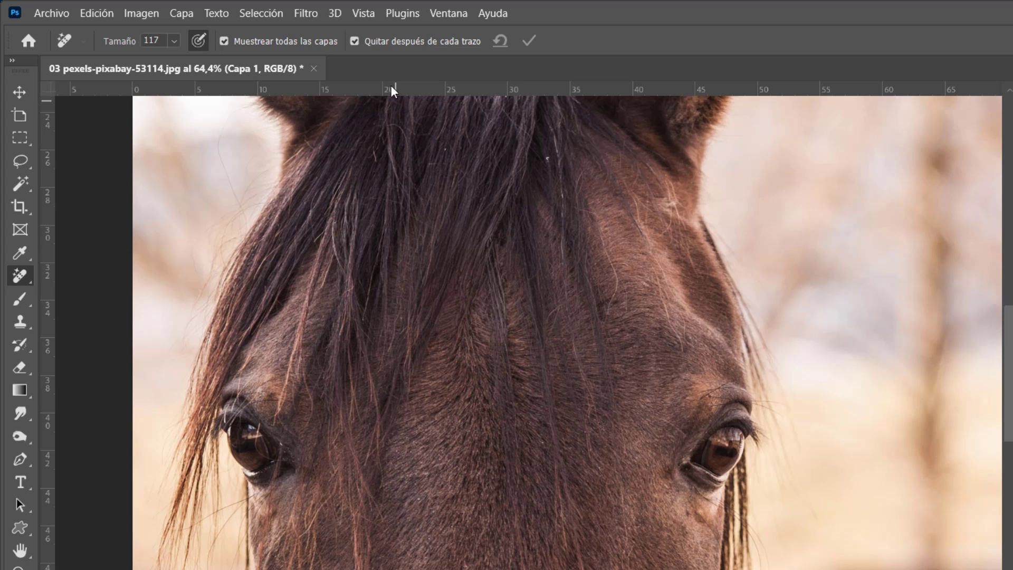
# Turn off removal after each stroke and mark the short upper rail section beside the horse's head with a 117 px Remove brush.
pyautogui.moveTo(397, 476); pyautogui.dragTo(500, 296)
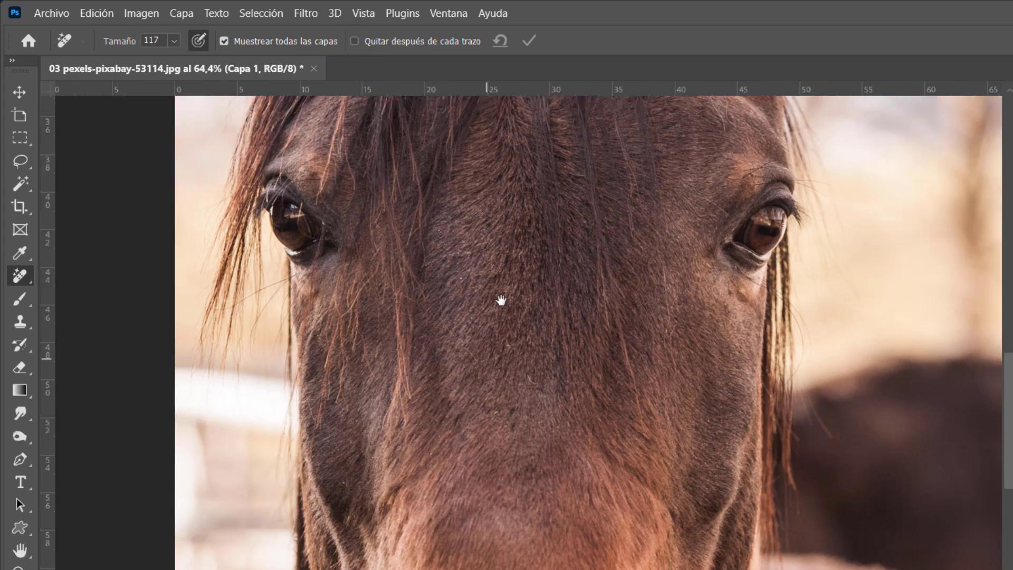
pyautogui.moveTo(209, 455)
pyautogui.mouseDown()
pyautogui.moveTo(353, 455)
pyautogui.moveTo(216, 472)
pyautogui.mouseUp()
pyautogui.moveTo(361, 497)
pyautogui.mouseDown()
pyautogui.moveTo(217, 500)
pyautogui.moveTo(310, 536)
pyautogui.moveTo(385, 538)
pyautogui.moveTo(366, 514)
pyautogui.mouseUp()
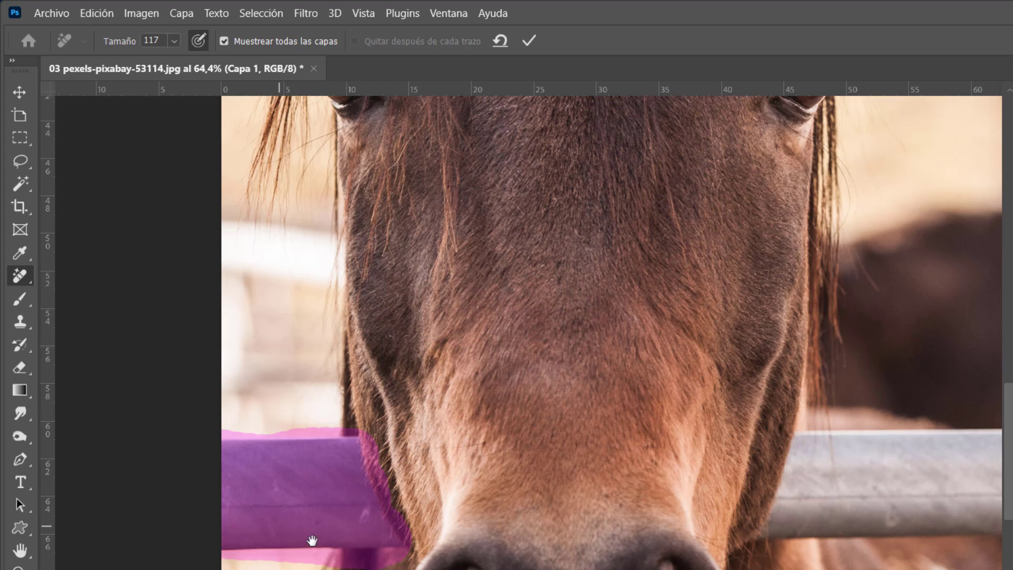
pyautogui.moveTo(257, 451); pyautogui.dragTo(242, 456)
pyautogui.moveTo(559, 535); pyautogui.dragTo(596, 538)
# Mark the long upper rail section from the horse's cheek to the photo's edge, enlarging the Remove brush to 262 px.
pyautogui.moveTo(823, 512); pyautogui.dragTo(279, 539)
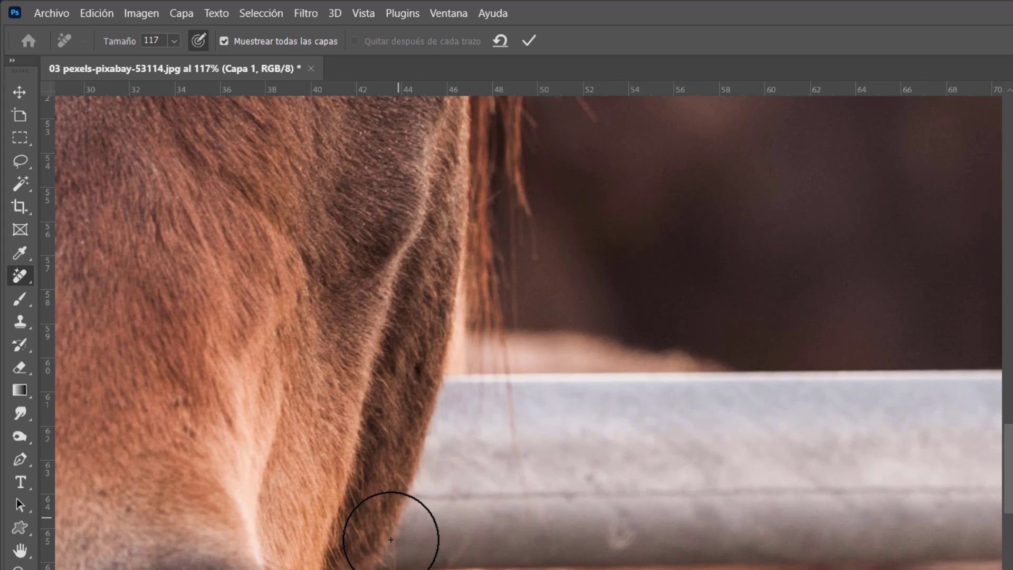
pyautogui.moveTo(391, 533)
pyautogui.mouseDown()
pyautogui.moveTo(1004, 539)
pyautogui.moveTo(1005, 397)
pyautogui.moveTo(941, 381)
pyautogui.moveTo(550, 406)
pyautogui.moveTo(458, 422)
pyautogui.moveTo(435, 488)
pyautogui.moveTo(956, 464)
pyautogui.mouseUp()
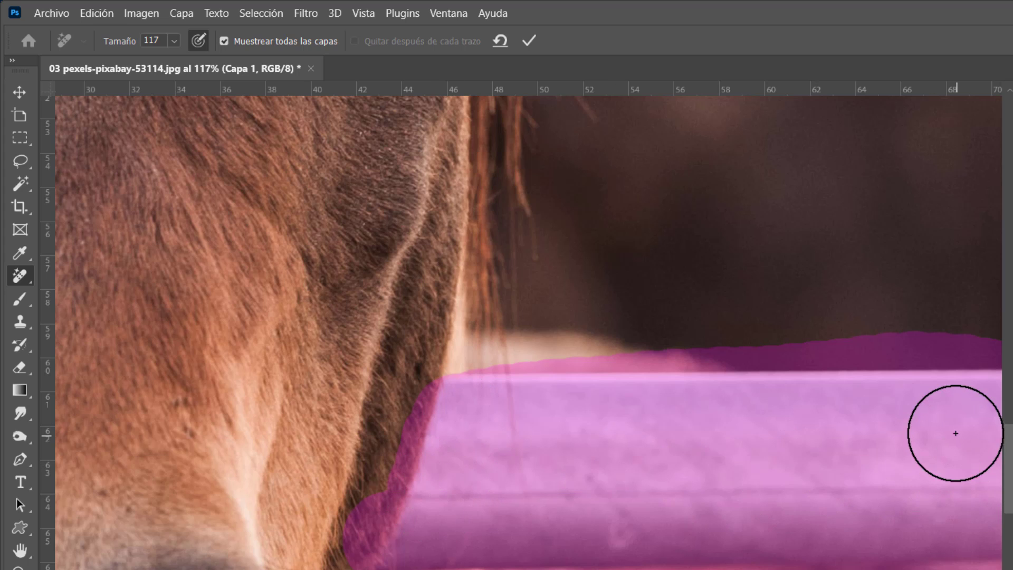
pyautogui.moveTo(674, 563); pyautogui.dragTo(559, 563)
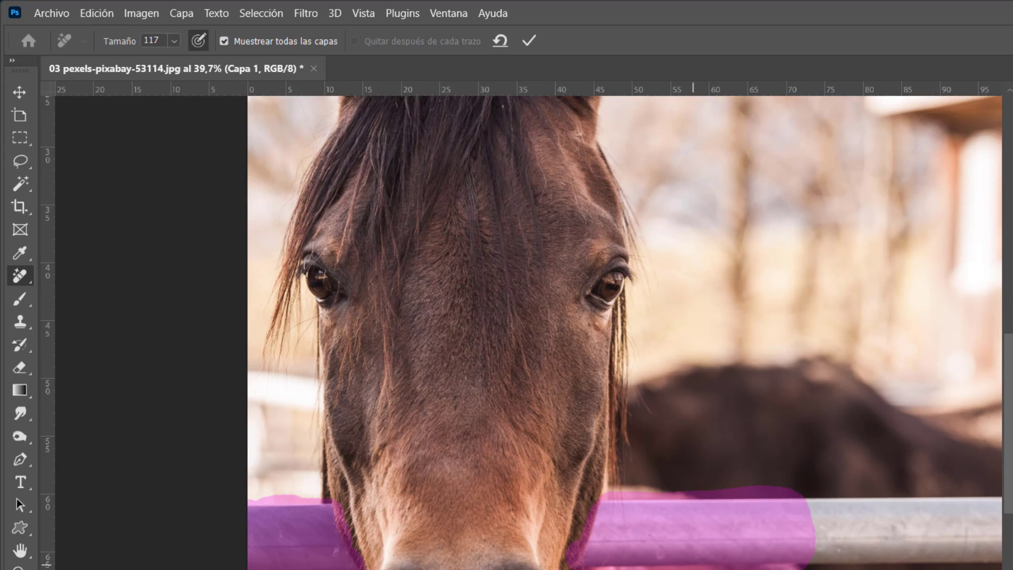
pyautogui.moveTo(835, 569)
pyautogui.mouseDown()
pyautogui.moveTo(490, 532)
pyautogui.moveTo(495, 507)
pyautogui.moveTo(520, 508)
pyautogui.mouseUp()
pyautogui.moveTo(433, 500)
pyautogui.mouseDown()
pyautogui.moveTo(672, 504)
pyautogui.moveTo(642, 468)
pyautogui.moveTo(407, 476)
pyautogui.mouseUp()
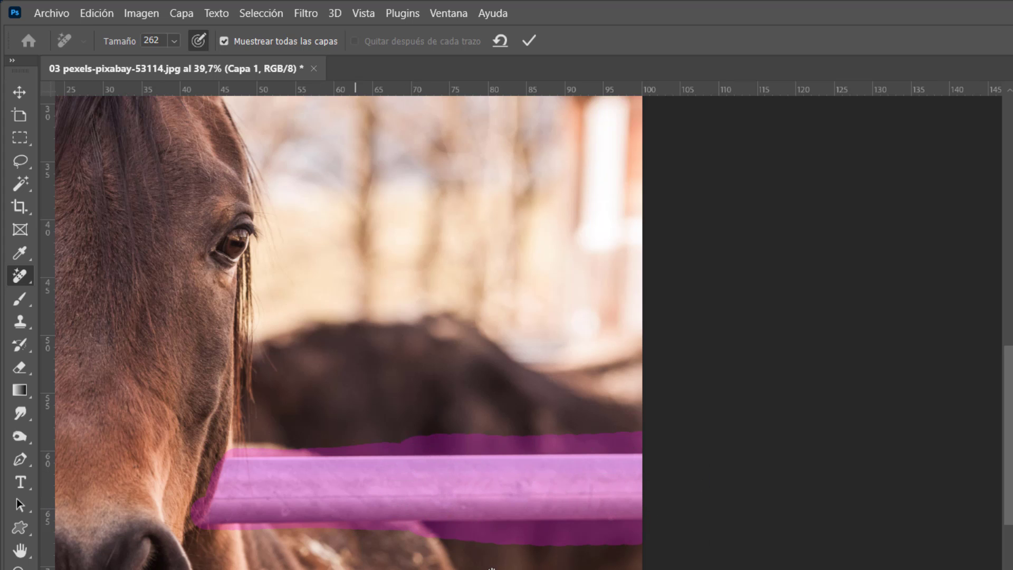
pyautogui.moveTo(253, 512); pyautogui.dragTo(626, 388)
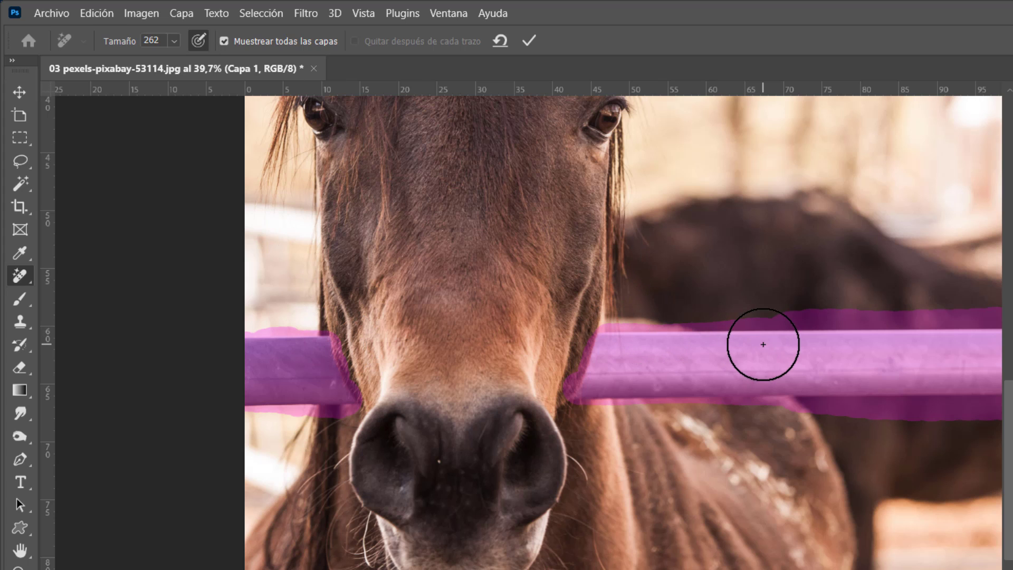
# Mark the whole lower rail with a 331 px Remove brush and apply the removal of both marked rails.
pyautogui.moveTo(678, 373)
pyautogui.mouseDown()
pyautogui.moveTo(536, 360)
pyautogui.moveTo(599, 303)
pyautogui.mouseUp()
pyautogui.moveTo(172, 569)
pyautogui.mouseDown()
pyautogui.moveTo(206, 523)
pyautogui.moveTo(233, 520)
pyautogui.moveTo(182, 520)
pyautogui.moveTo(694, 516)
pyautogui.moveTo(798, 465)
pyautogui.mouseUp()
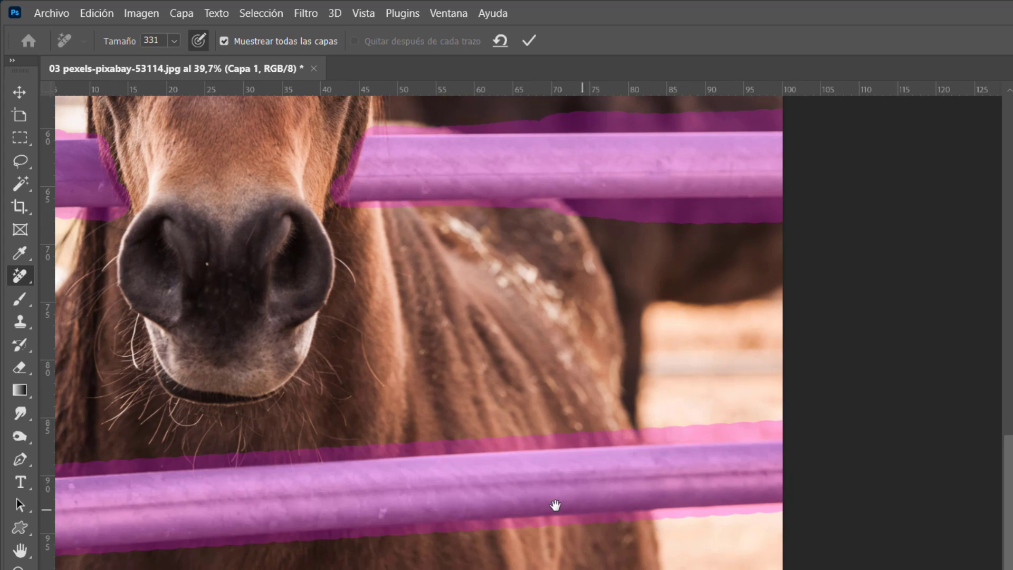
pyautogui.moveTo(555, 504)
pyautogui.mouseDown()
pyautogui.moveTo(850, 498)
pyautogui.moveTo(841, 508)
pyautogui.mouseUp()
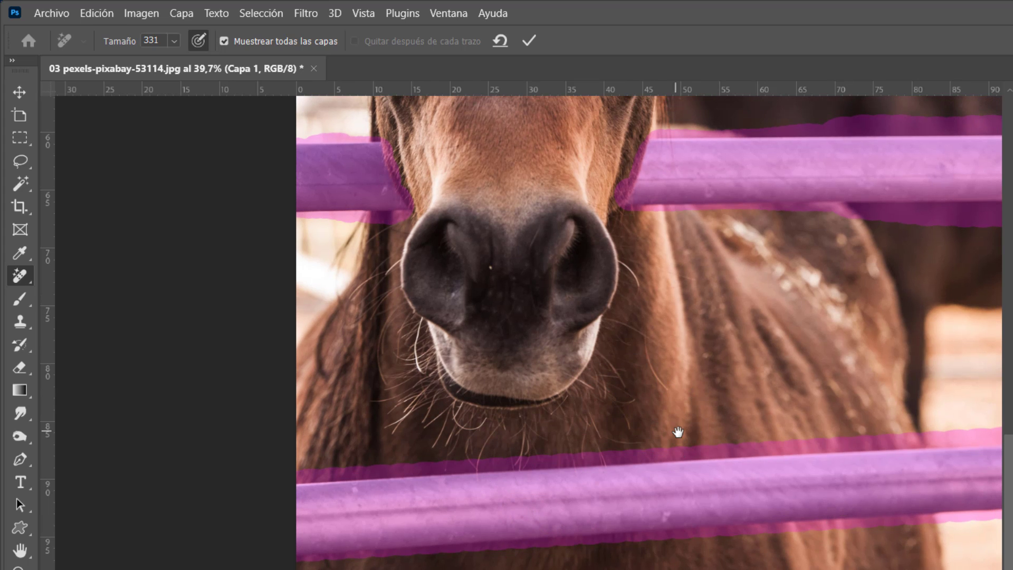
pyautogui.moveTo(678, 432); pyautogui.dragTo(648, 441)
pyautogui.moveTo(637, 290); pyautogui.dragTo(454, 482)
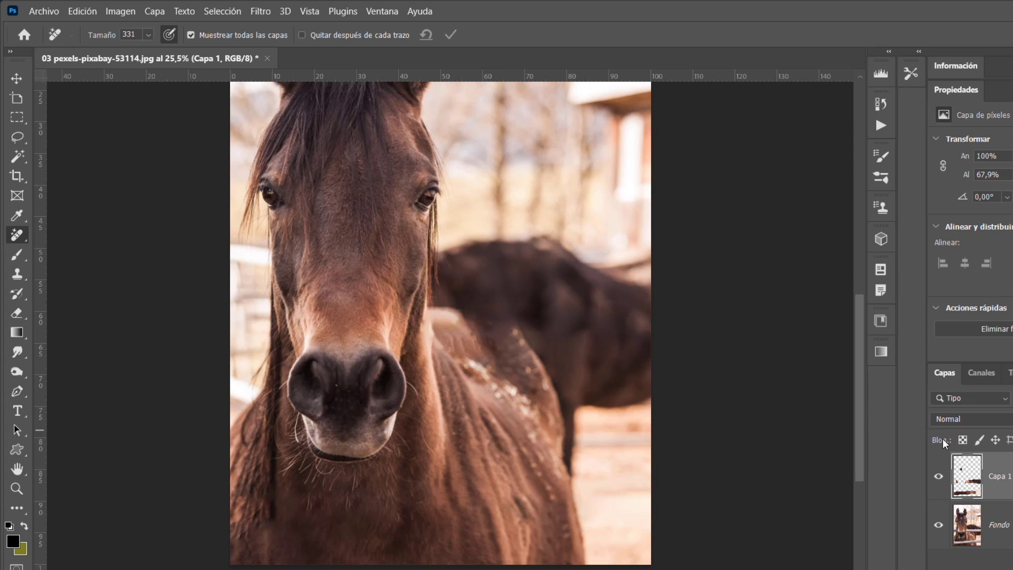
# Compare the horse photo before and after the removal by toggling the visibility of the retouching layer.
pyautogui.click(938, 478)
pyautogui.click(939, 477)
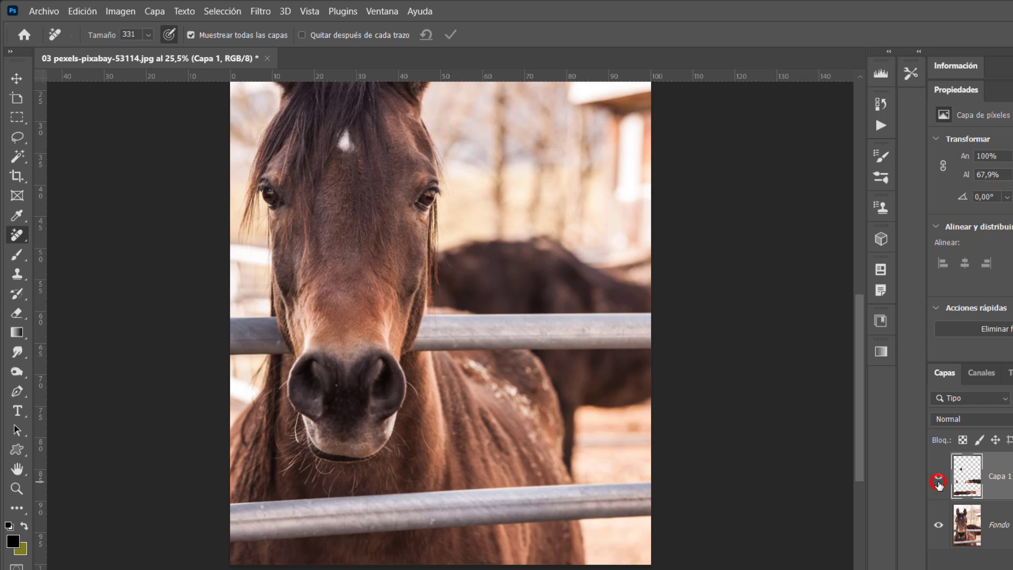
# Retouch the uneven back contour behind the horse's neck with the Remove tool at 331 px and then 136 px.
pyautogui.moveTo(474, 316)
pyautogui.mouseDown()
pyautogui.moveTo(506, 330)
pyautogui.moveTo(541, 391)
pyautogui.mouseUp()
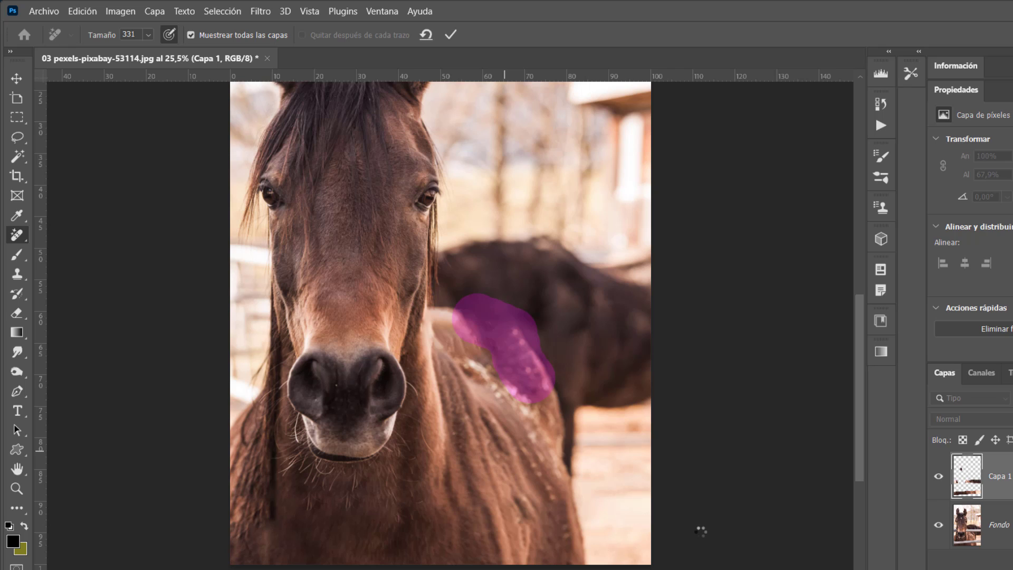
pyautogui.moveTo(481, 347); pyautogui.dragTo(467, 352)
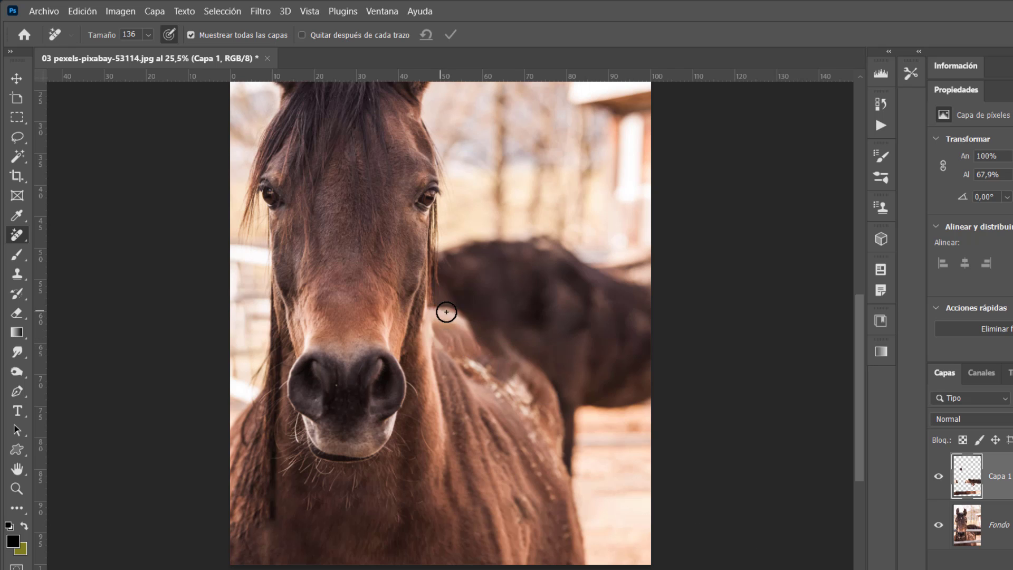
pyautogui.moveTo(448, 314)
pyautogui.mouseDown()
pyautogui.moveTo(501, 346)
pyautogui.moveTo(499, 354)
pyautogui.moveTo(464, 342)
pyautogui.mouseUp()
pyautogui.keyDown('ctrl'); pyautogui.click(474, 338); pyautogui.keyUp('ctrl')
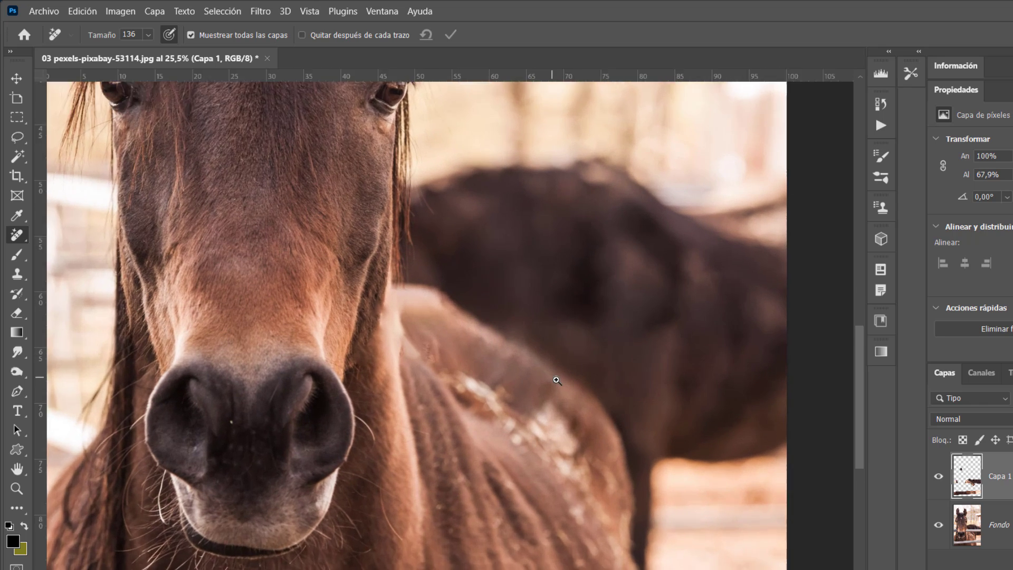
pyautogui.moveTo(430, 290)
pyautogui.mouseDown()
pyautogui.moveTo(481, 317)
pyautogui.moveTo(554, 387)
pyautogui.mouseUp()
pyautogui.scroll(-3, 561, 406)
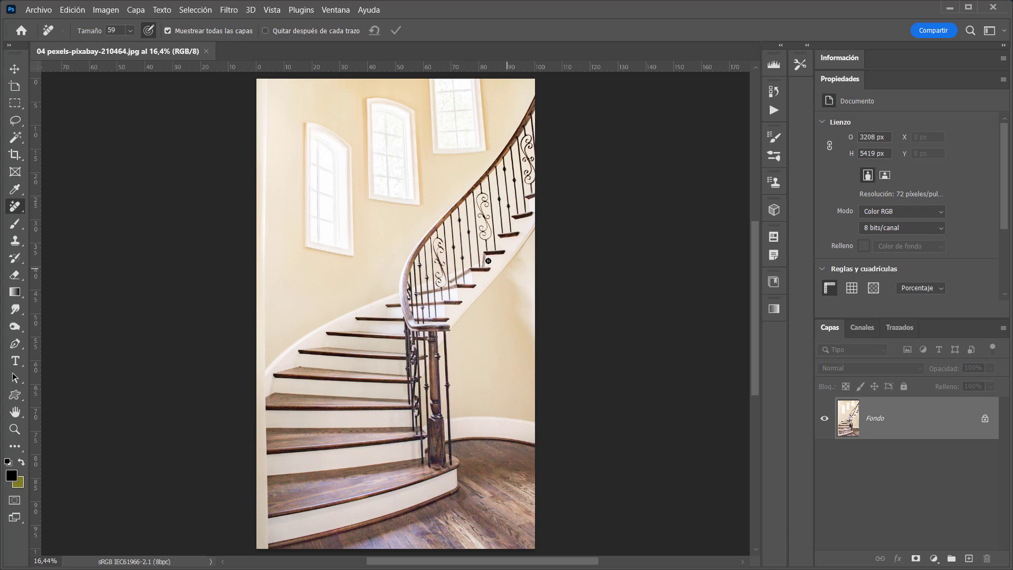
# Add an empty layer in the staircase photo and erase the scroll ornament from the railing with a 59 px Remove brush.
pyautogui.scroll(8, 487, 219)
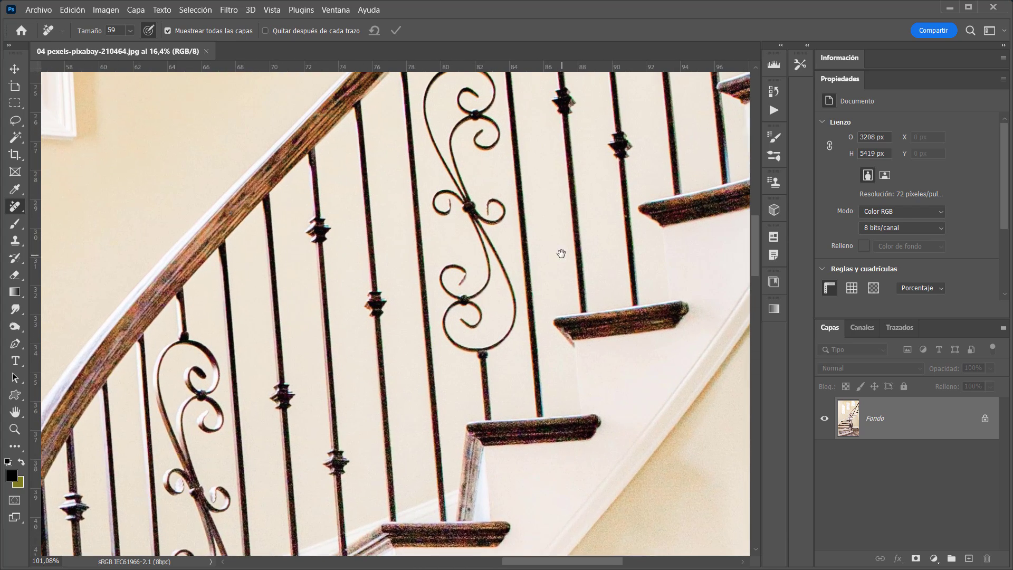
pyautogui.moveTo(561, 254); pyautogui.dragTo(522, 349)
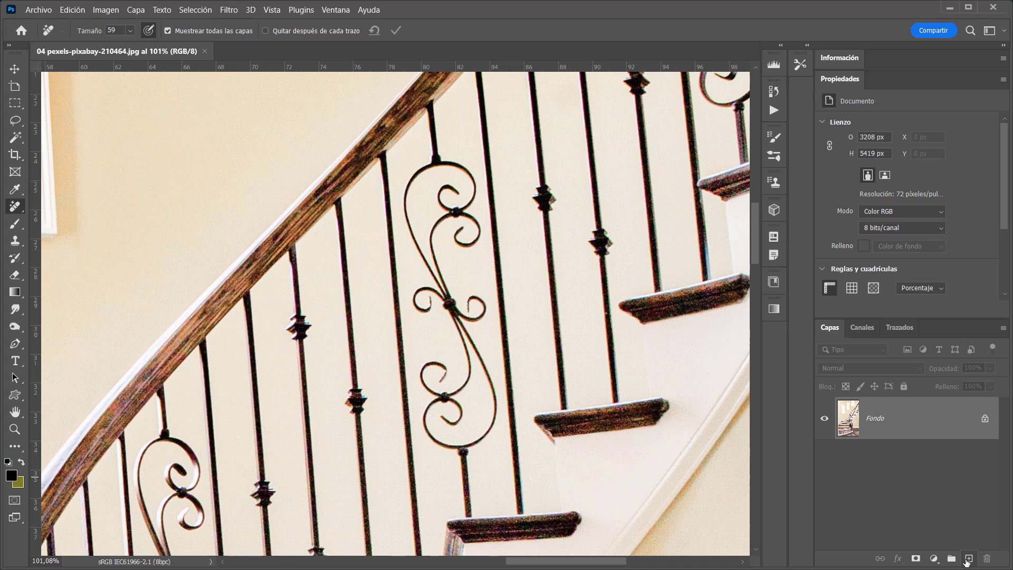
pyautogui.click(967, 559)
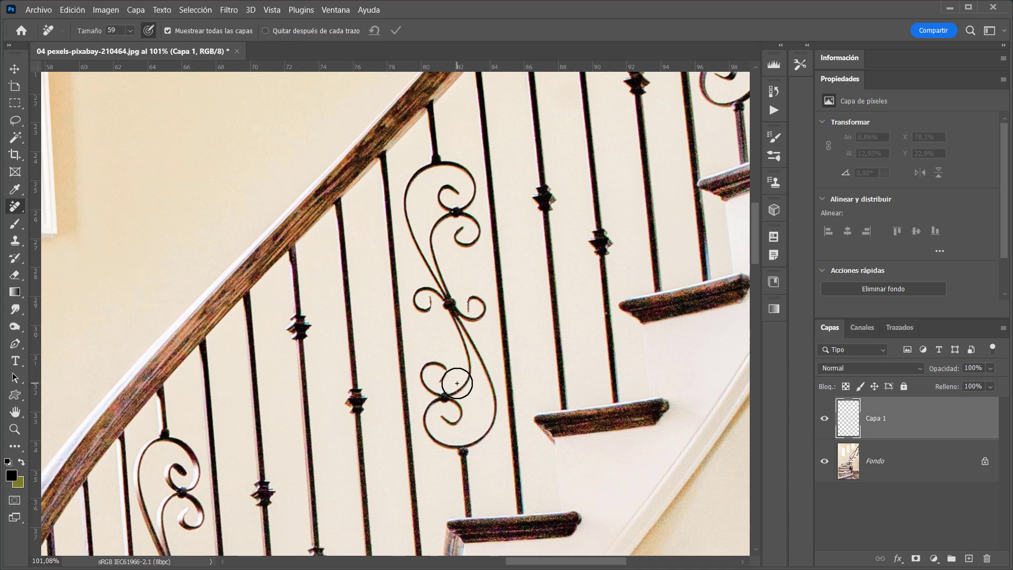
pyautogui.moveTo(447, 371)
pyautogui.mouseDown()
pyautogui.moveTo(433, 432)
pyautogui.moveTo(474, 443)
pyautogui.moveTo(490, 383)
pyautogui.moveTo(467, 325)
pyautogui.moveTo(477, 309)
pyautogui.moveTo(424, 296)
pyautogui.moveTo(455, 345)
pyautogui.moveTo(457, 426)
pyautogui.moveTo(466, 347)
pyautogui.moveTo(413, 216)
pyautogui.moveTo(423, 173)
pyautogui.moveTo(444, 166)
pyautogui.moveTo(464, 173)
pyautogui.moveTo(469, 194)
pyautogui.moveTo(448, 206)
pyautogui.moveTo(447, 188)
pyautogui.moveTo(471, 234)
pyautogui.moveTo(462, 237)
pyautogui.moveTo(444, 204)
pyautogui.moveTo(433, 235)
pyautogui.moveTo(462, 396)
pyautogui.mouseUp()
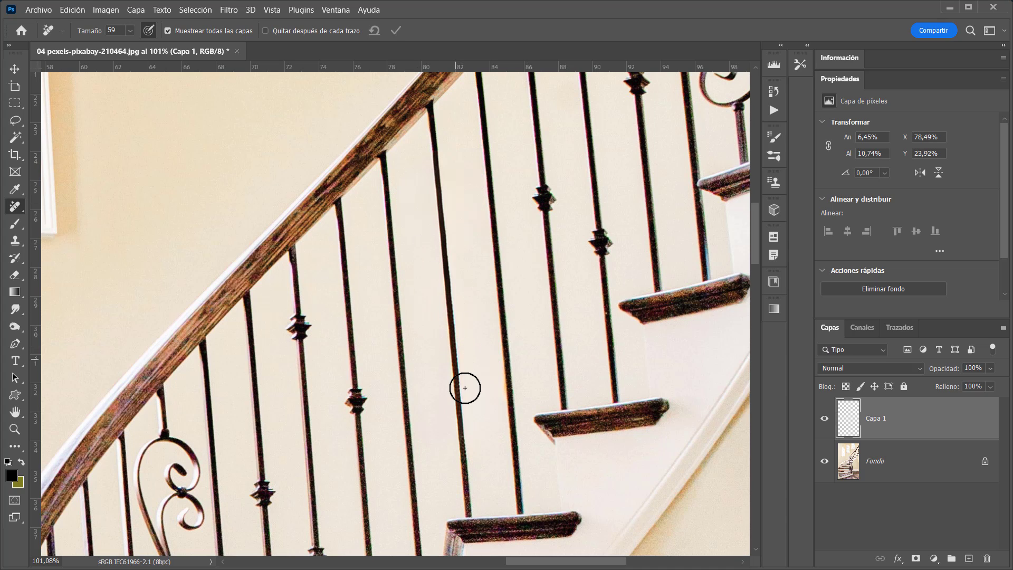
# Cover the middle of the plain baluster with sampled wall colour using the 33 px Clone Stamp.
pyautogui.press('s')
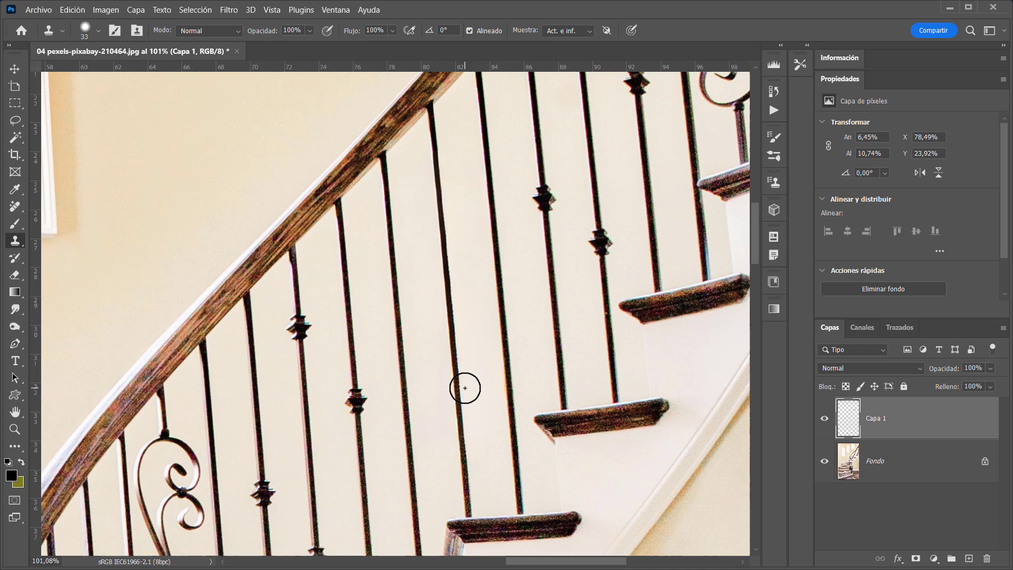
pyautogui.keyDown('alt'); pyautogui.rightClick(472, 270); pyautogui.keyUp('alt')
pyautogui.keyDown('alt'); pyautogui.click(473, 283); pyautogui.keyUp('alt')
pyautogui.moveTo(446, 287); pyautogui.dragTo(463, 426)
pyautogui.moveTo(447, 277); pyautogui.dragTo(436, 212)
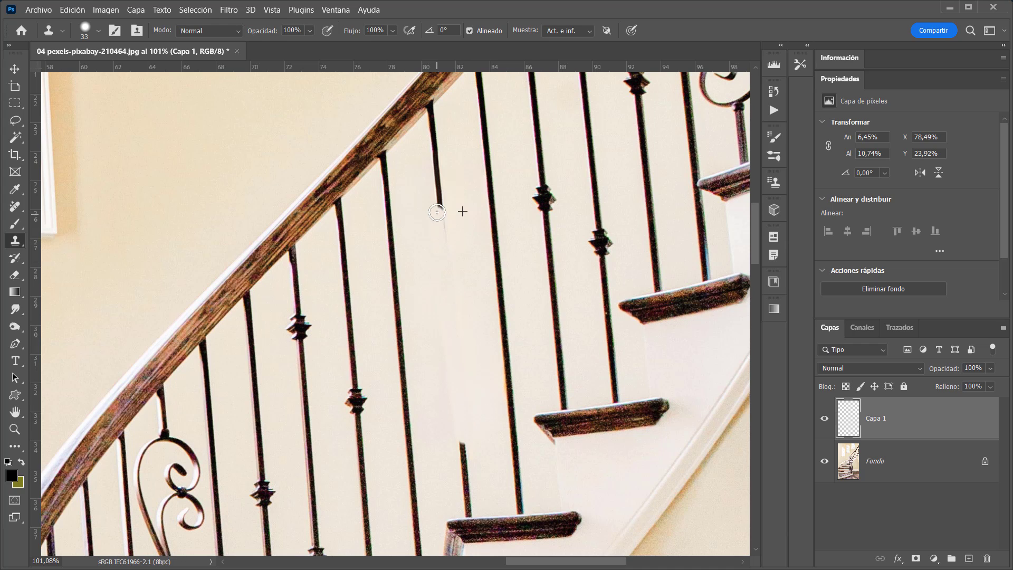
# Extend the baluster's lower stub upward with short strokes of the 59 px Remove tool.
pyautogui.click(14, 209)
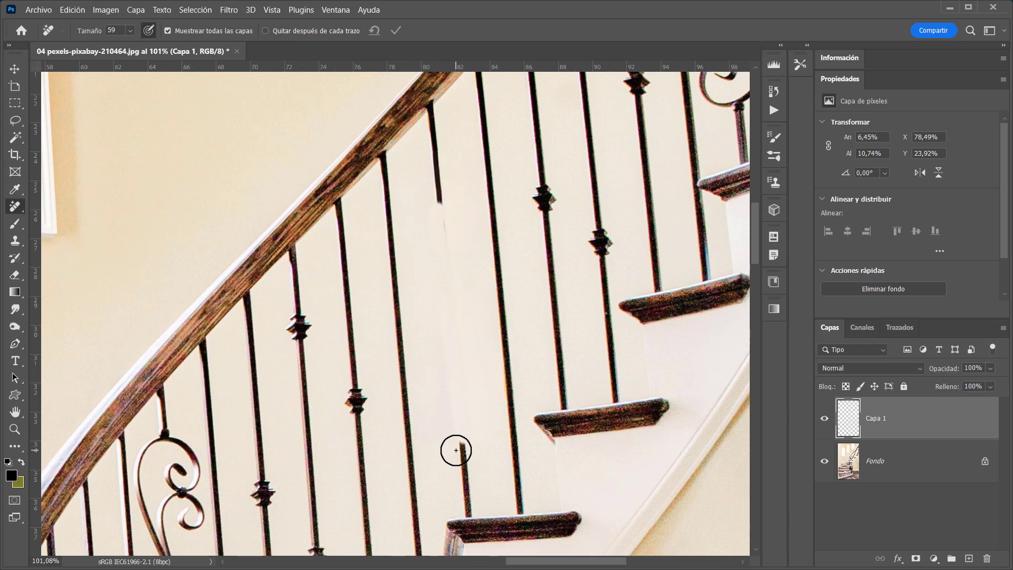
pyautogui.moveTo(462, 445); pyautogui.dragTo(457, 374)
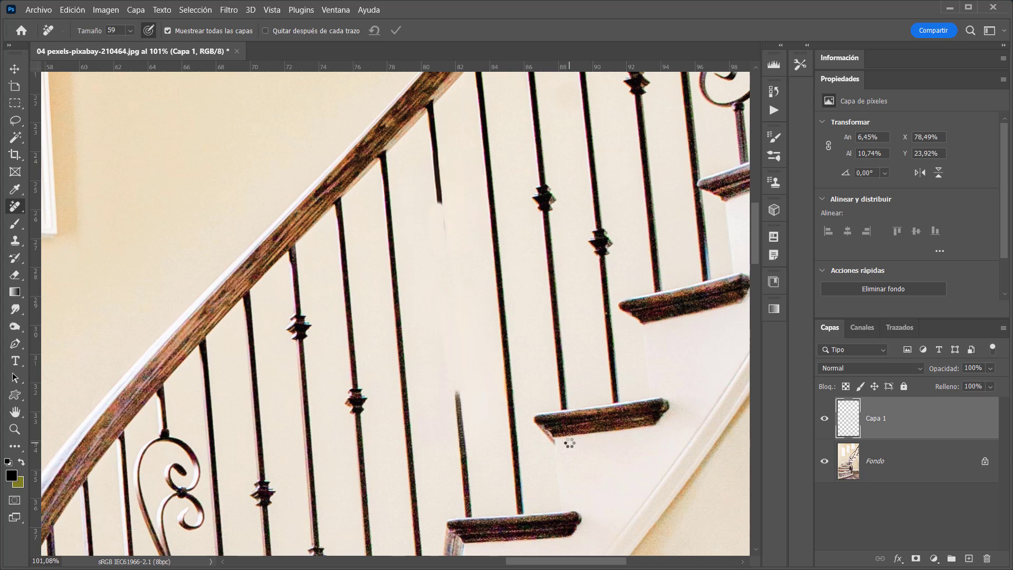
pyautogui.moveTo(456, 403); pyautogui.dragTo(454, 342)
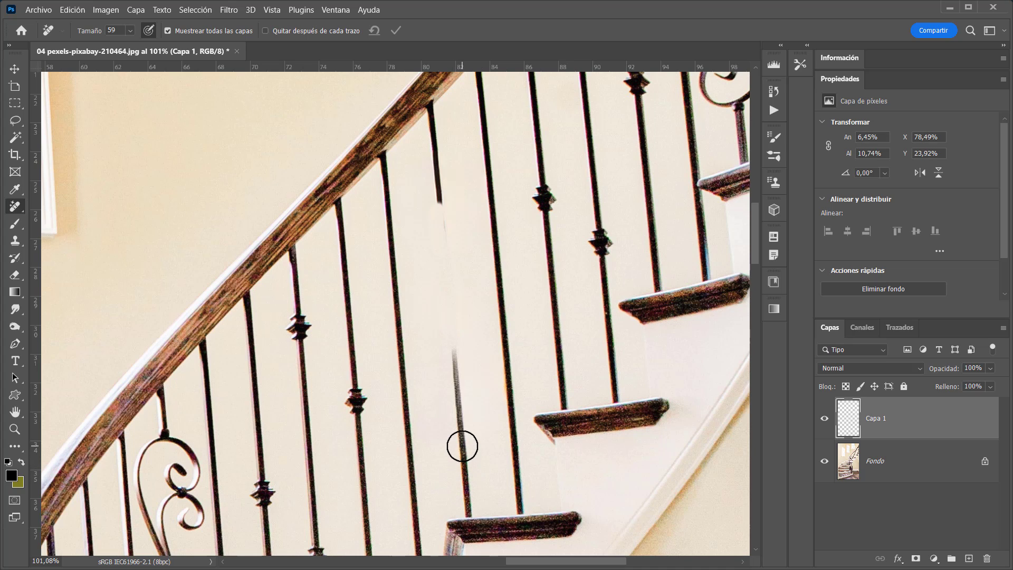
# Bridge the baluster gap with one straight 59 px Remove stroke from the lower piece to the upper piece and apply it.
pyautogui.moveTo(463, 455); pyautogui.dragTo(462, 457)
pyautogui.keyDown('shift'); pyautogui.click(436, 169); pyautogui.keyUp('shift')
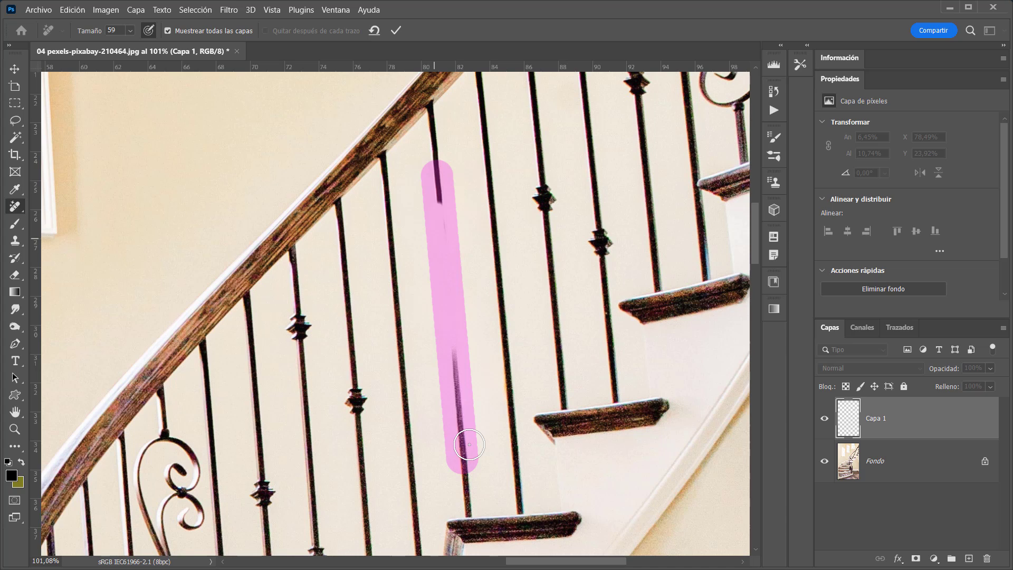
pyautogui.press('Return')
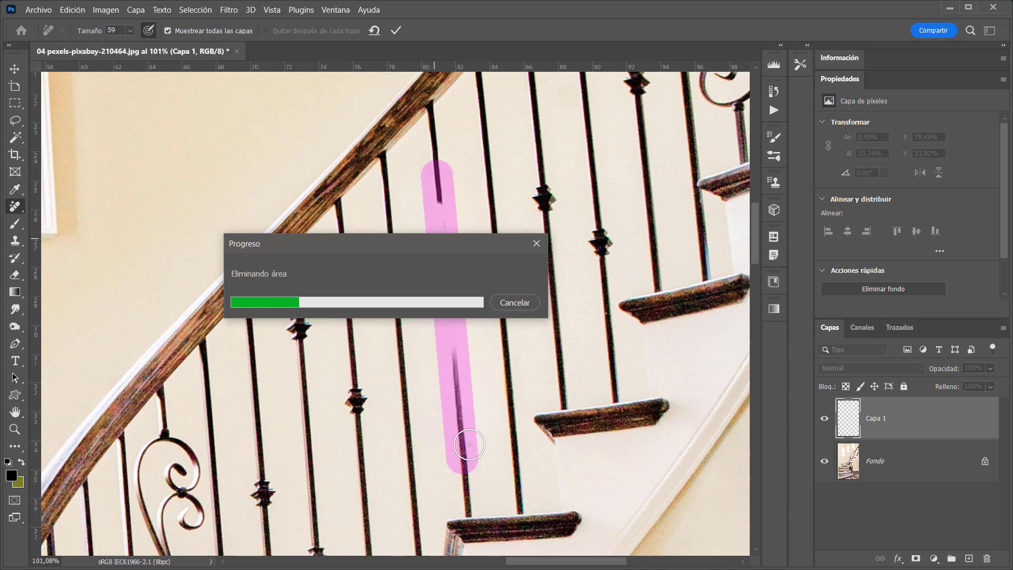
# Enlarge the Remove brush to 110 px, cover the doubled bars with one straight stroke and apply the removal.
pyautogui.moveTo(464, 425); pyautogui.dragTo(475, 441)
pyautogui.click(464, 449)
pyautogui.keyDown('shift'); pyautogui.click(433, 179); pyautogui.keyUp('shift')
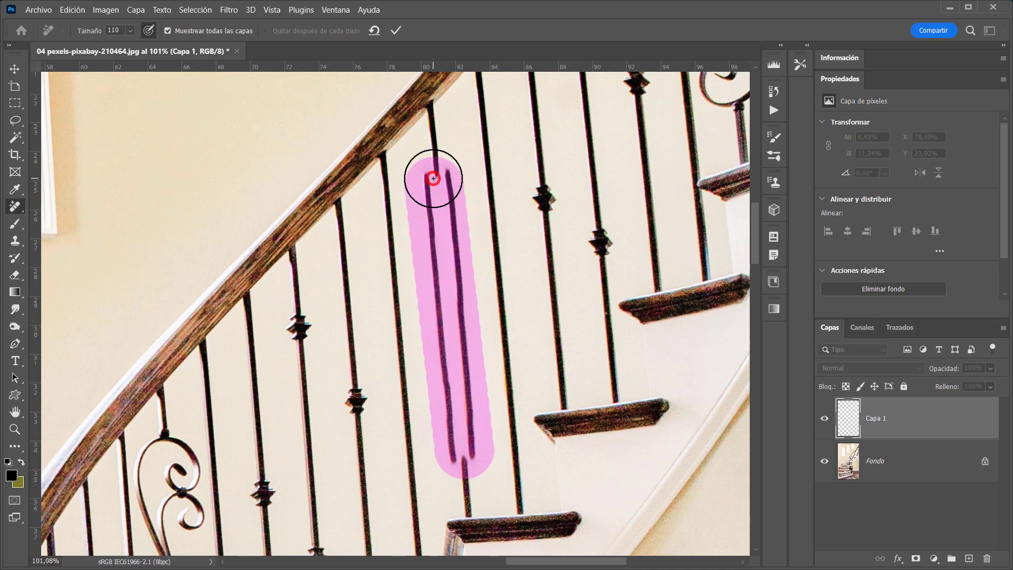
pyautogui.press('Return')
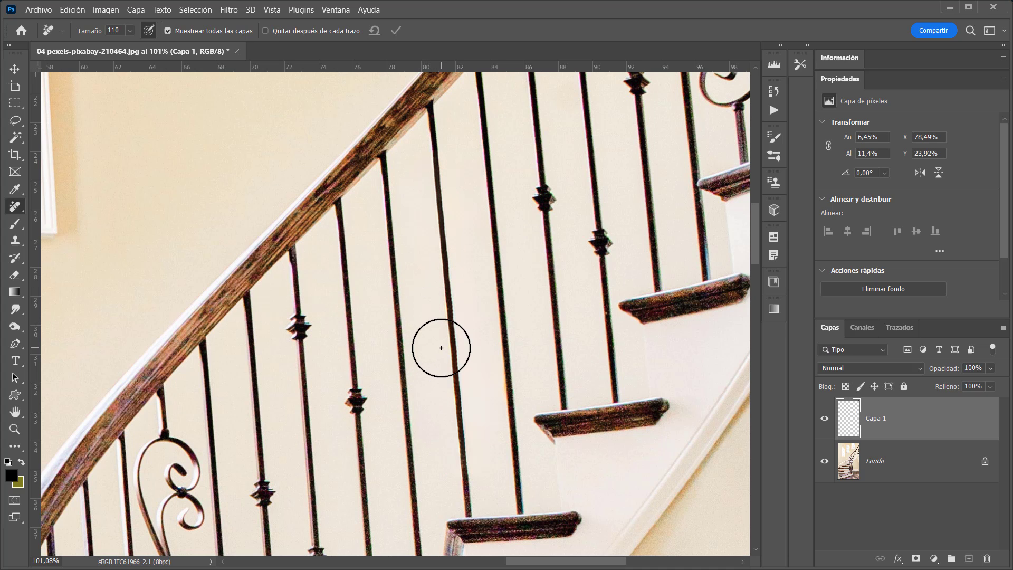
pyautogui.moveTo(486, 395)
pyautogui.mouseDown()
pyautogui.moveTo(435, 406)
pyautogui.moveTo(420, 336)
pyautogui.moveTo(369, 358)
pyautogui.mouseUp()
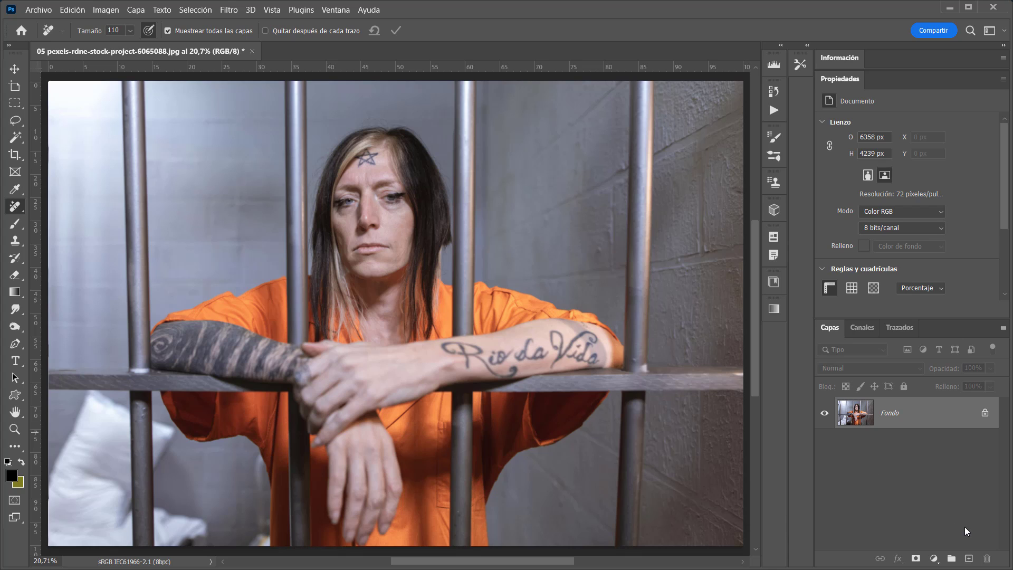
# Add a new empty layer above the Fondo background layer to hold the retouching of the portrait.
pyautogui.click(969, 559)
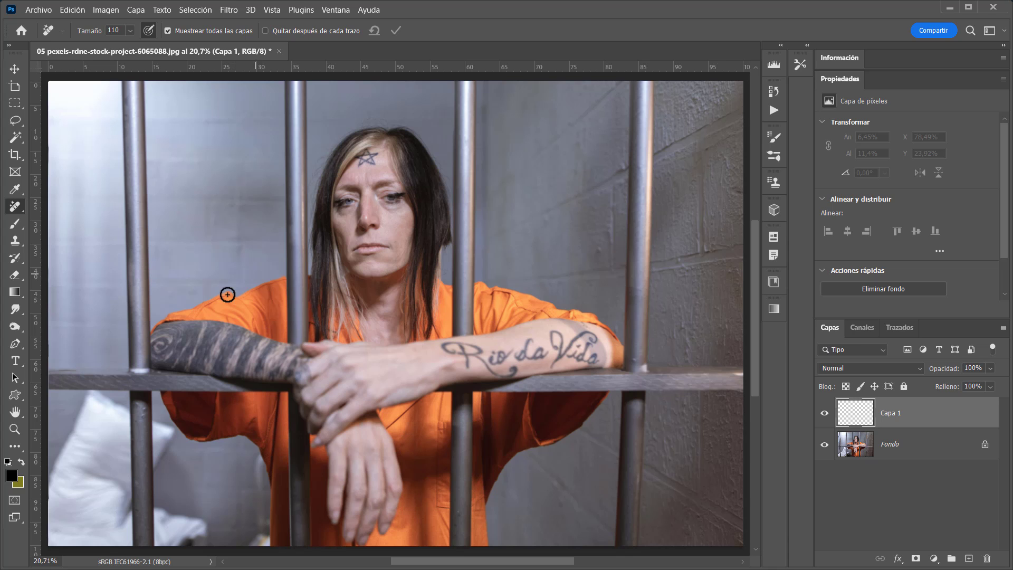
pyautogui.moveTo(381, 164); pyautogui.dragTo(466, 222)
pyautogui.moveTo(404, 218); pyautogui.dragTo(428, 238)
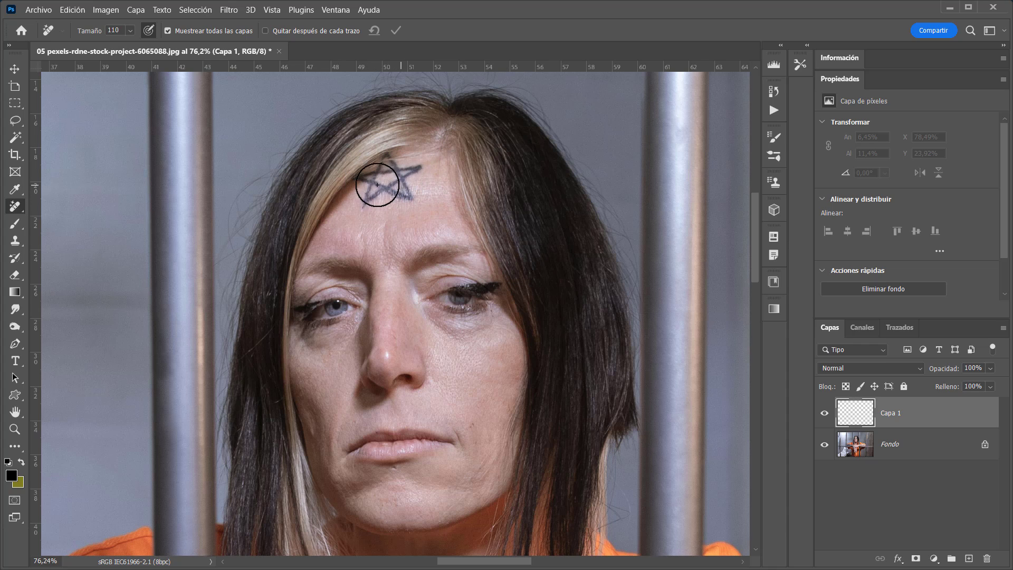
pyautogui.moveTo(391, 179)
pyautogui.mouseDown()
pyautogui.moveTo(428, 202)
pyautogui.moveTo(436, 263)
pyautogui.mouseUp()
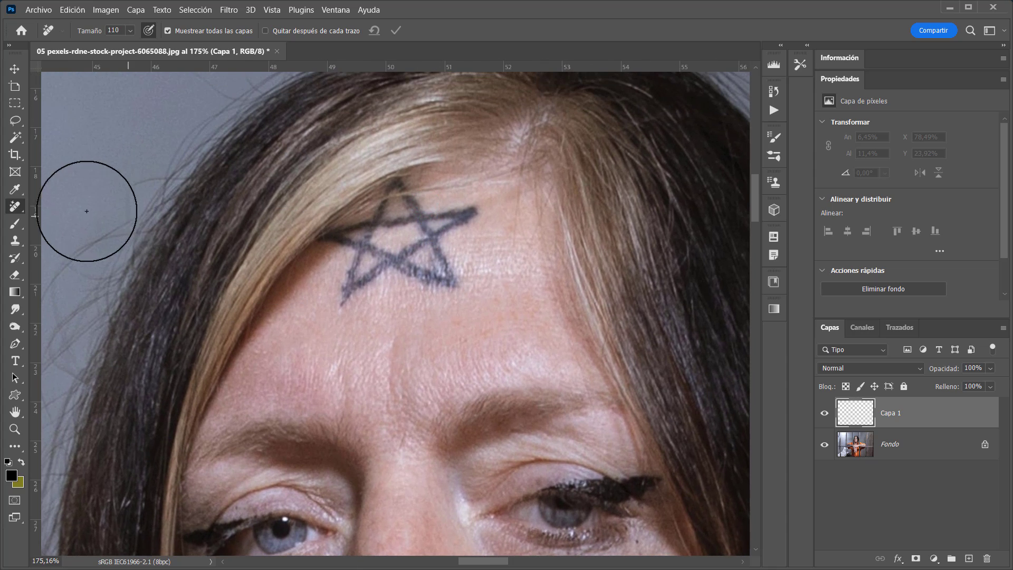
# Try to erase the star tattoo on the forehead with the 75 px Spot Healing Brush, and undo the strokes.
pyautogui.rightClick(20, 208)
pyautogui.click(95, 206)
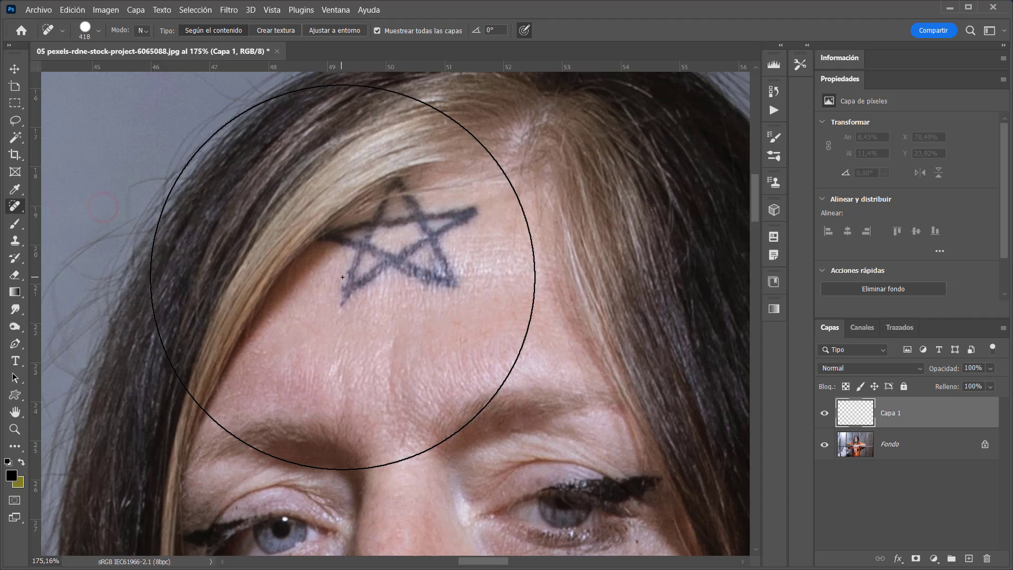
pyautogui.moveTo(396, 283); pyautogui.dragTo(199, 283)
pyautogui.moveTo(346, 293)
pyautogui.mouseDown()
pyautogui.moveTo(376, 254)
pyautogui.moveTo(439, 274)
pyautogui.moveTo(429, 233)
pyautogui.moveTo(451, 221)
pyautogui.moveTo(403, 203)
pyautogui.moveTo(312, 227)
pyautogui.mouseUp()
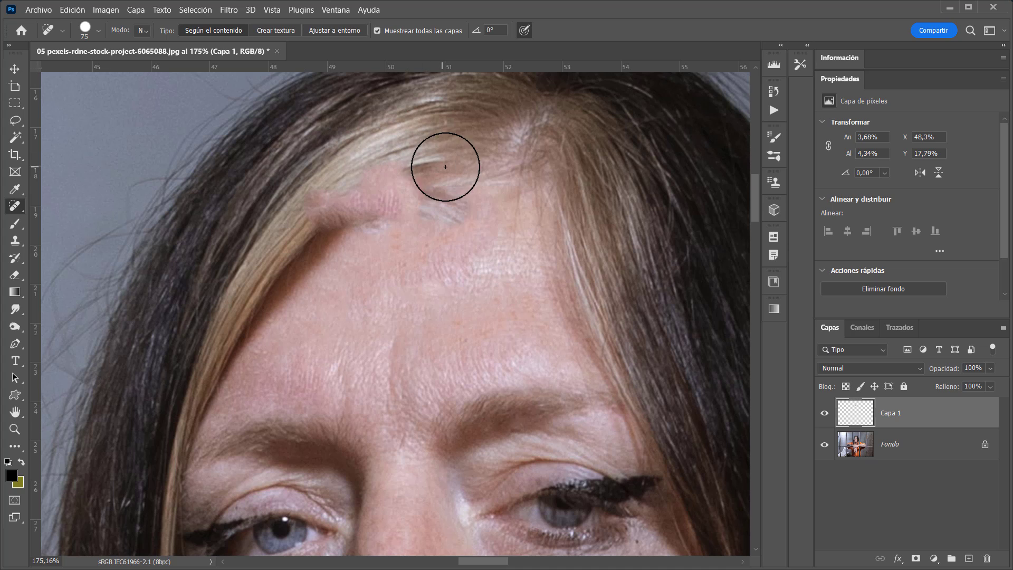
pyautogui.click(424, 181)
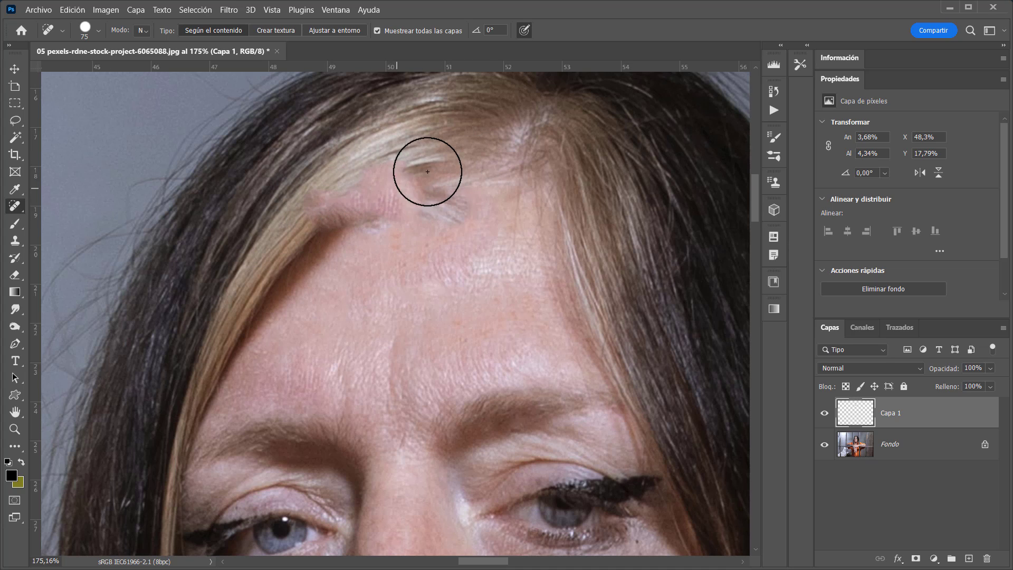
pyautogui.hotkey('ctrl', 'z')
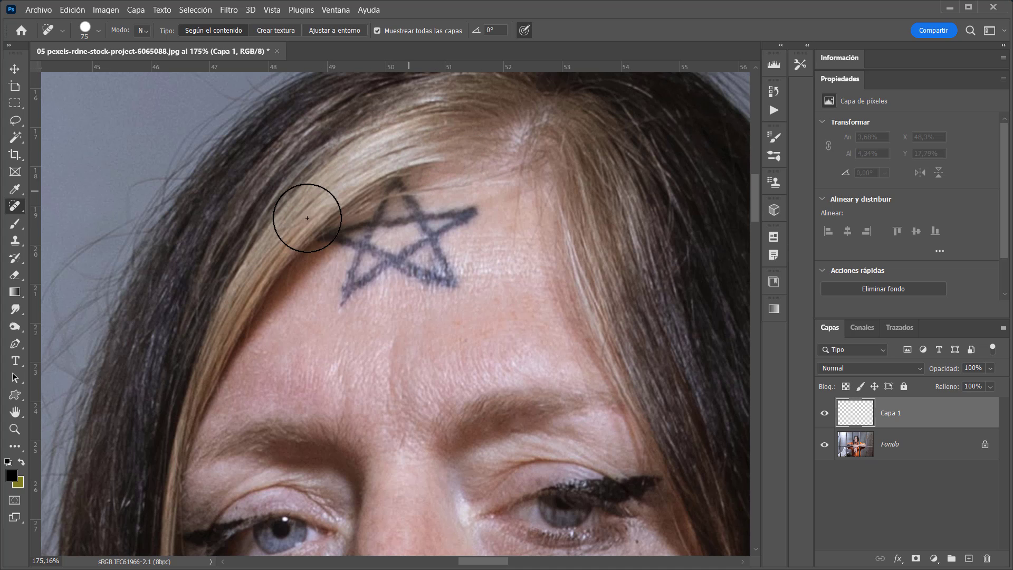
# Remove the forehead star tattoo with the 35 px Remove tool and compare the photo before and after by undoing and redoing it.
pyautogui.rightClick(17, 209)
pyautogui.click(153, 165)
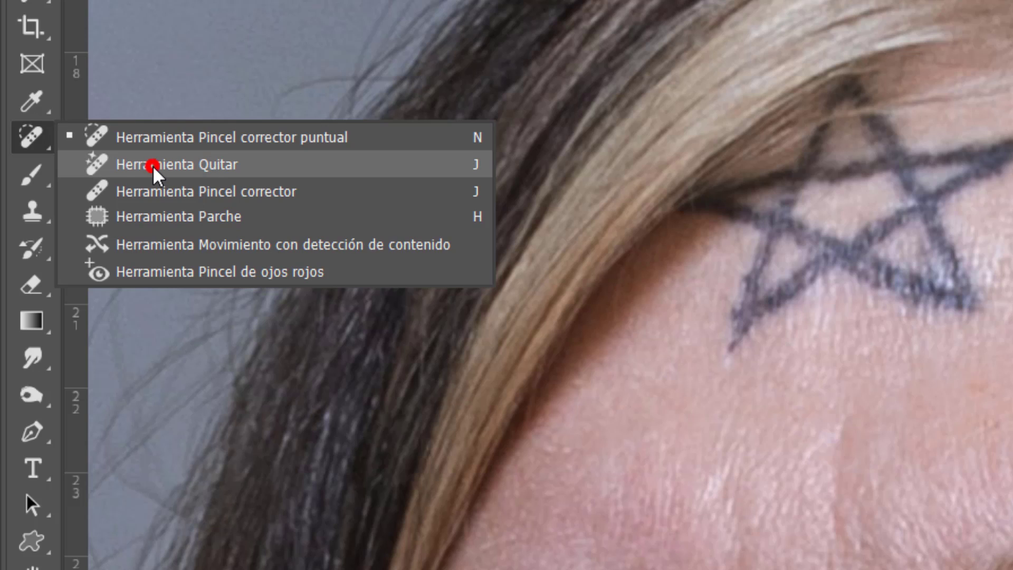
pyautogui.moveTo(384, 256)
pyautogui.mouseDown()
pyautogui.moveTo(350, 257)
pyautogui.moveTo(366, 282)
pyautogui.moveTo(398, 264)
pyautogui.moveTo(448, 280)
pyautogui.moveTo(439, 250)
pyautogui.moveTo(464, 223)
pyautogui.moveTo(418, 218)
pyautogui.moveTo(396, 187)
pyautogui.moveTo(361, 251)
pyautogui.moveTo(410, 226)
pyautogui.moveTo(455, 230)
pyautogui.moveTo(465, 216)
pyautogui.moveTo(337, 212)
pyautogui.moveTo(319, 238)
pyautogui.moveTo(464, 297)
pyautogui.moveTo(453, 263)
pyautogui.moveTo(458, 217)
pyautogui.moveTo(372, 225)
pyautogui.mouseUp()
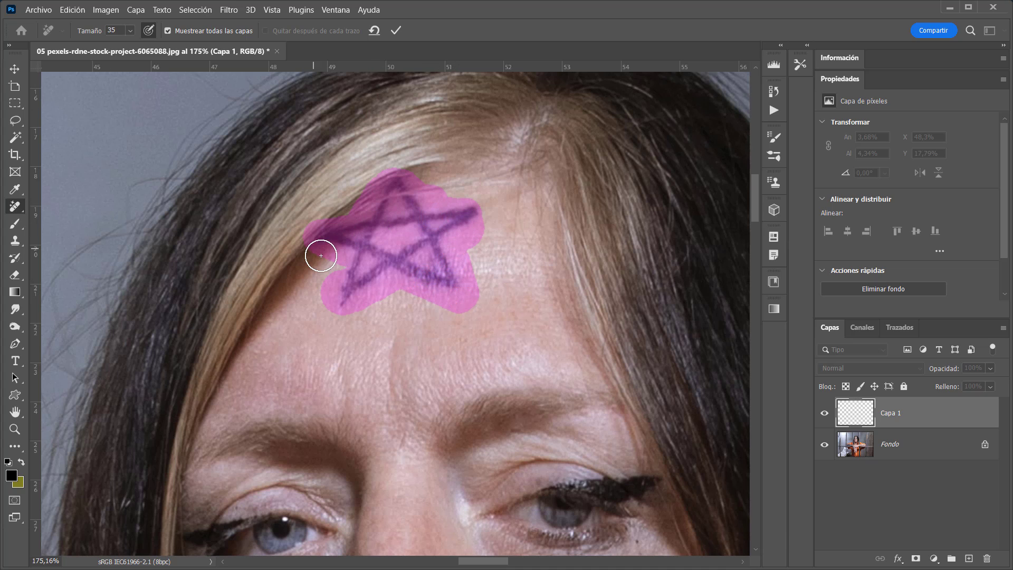
pyautogui.moveTo(321, 256); pyautogui.dragTo(351, 271)
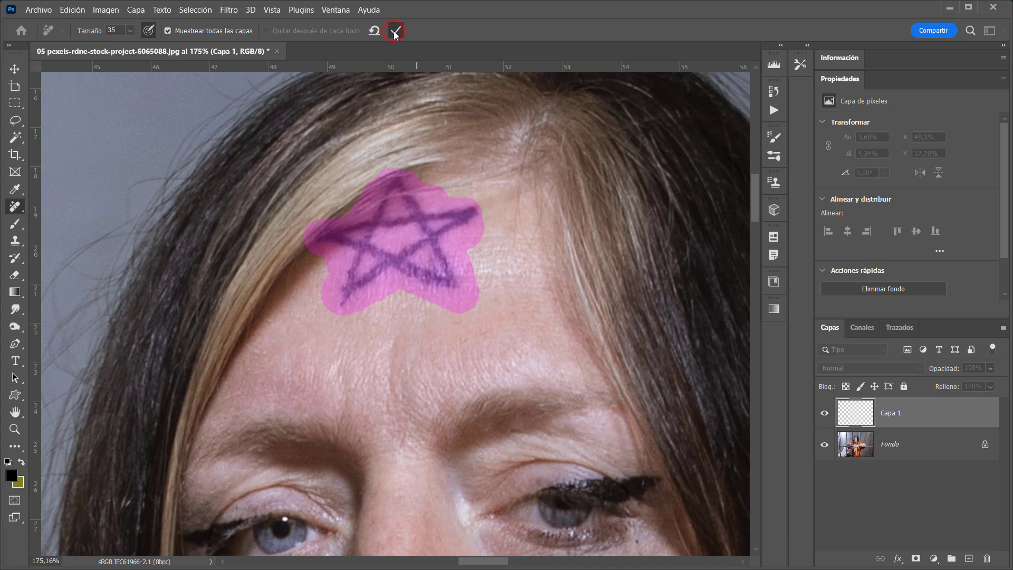
pyautogui.hotkey('ctrl', 'z')
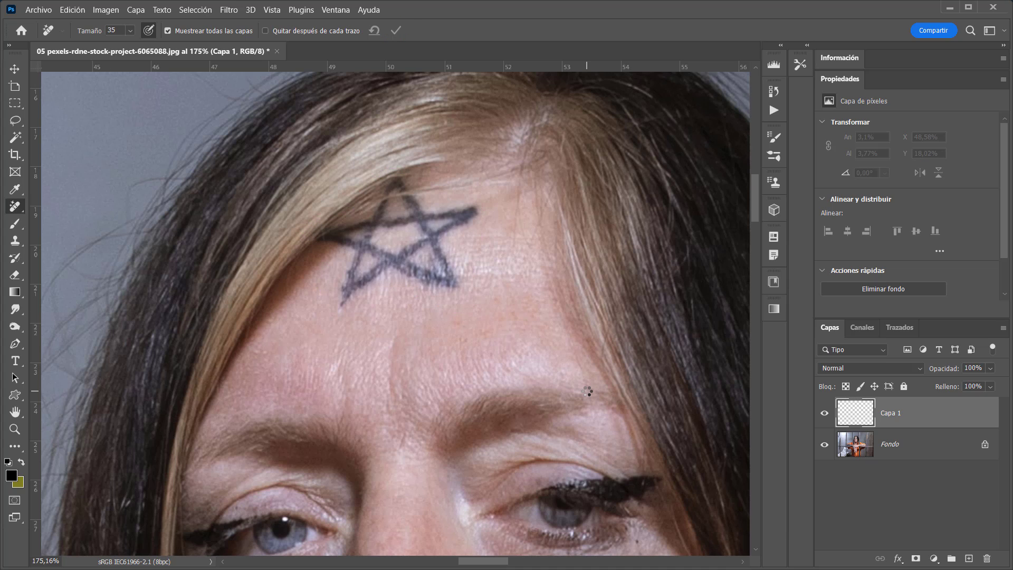
pyautogui.hotkey('ctrl', 'shift', 'z')
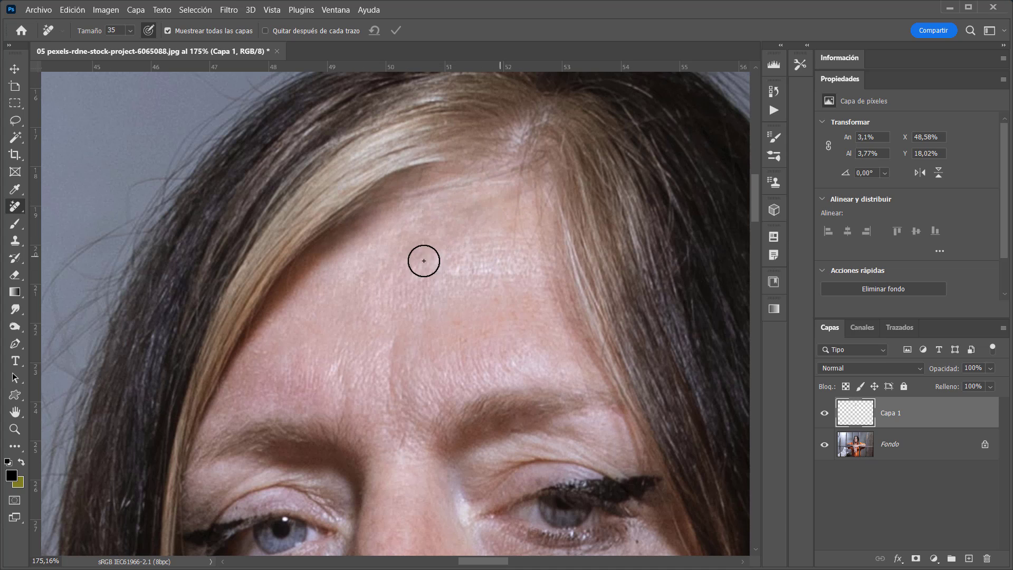
# Refine the hairline and upper forehead with 49 px Remove tool strokes, turning on removal after each stroke.
pyautogui.moveTo(394, 196)
pyautogui.mouseDown()
pyautogui.moveTo(382, 214)
pyautogui.moveTo(353, 210)
pyautogui.moveTo(448, 163)
pyautogui.mouseUp()
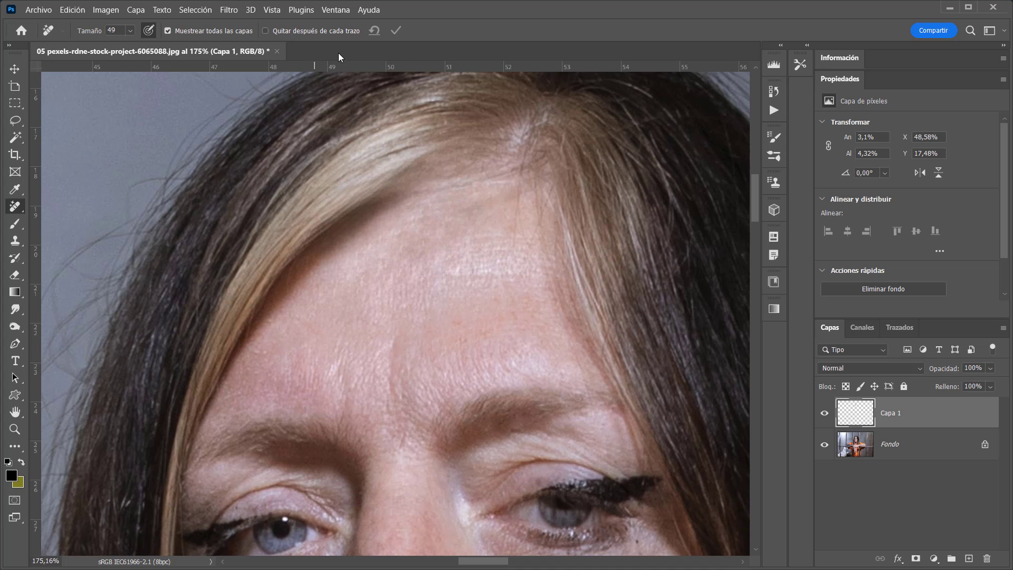
pyautogui.click(319, 30)
pyautogui.moveTo(363, 208); pyautogui.dragTo(455, 161)
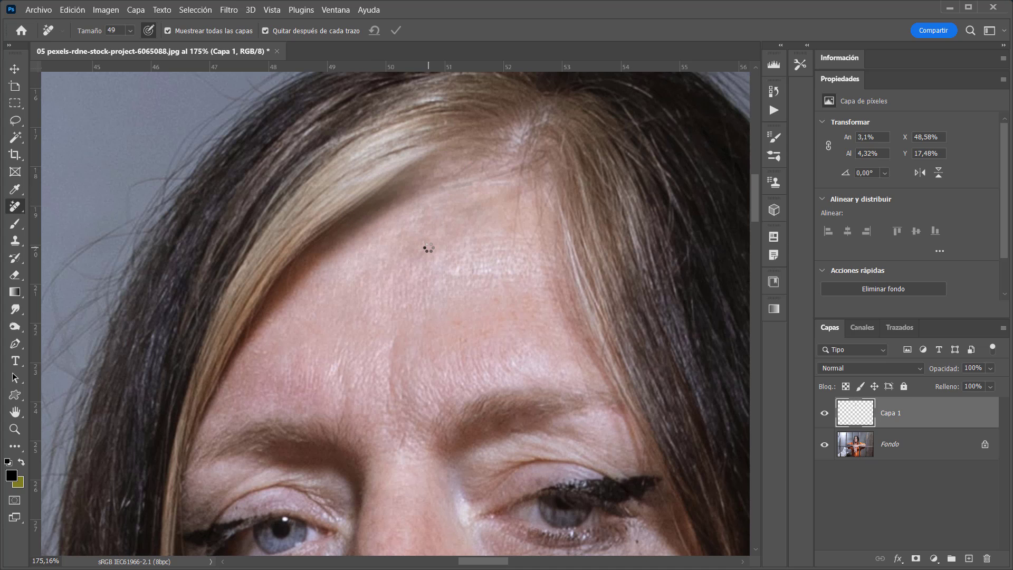
pyautogui.moveTo(466, 209)
pyautogui.mouseDown()
pyautogui.moveTo(475, 199)
pyautogui.moveTo(511, 201)
pyautogui.mouseUp()
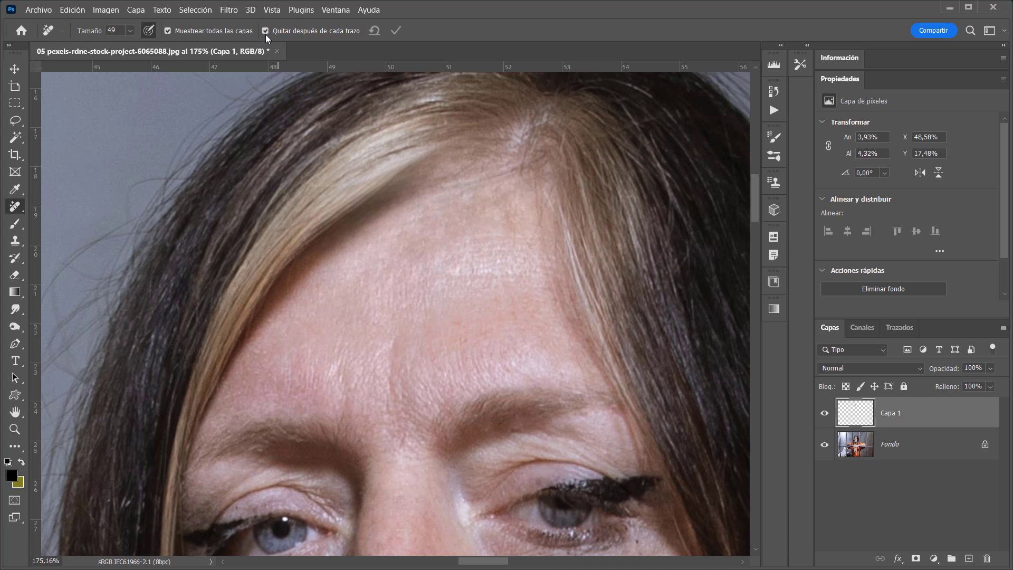
# Turn off removal after each stroke and mark two blemishes beside the mouth corner and one below the lower lip with a 38 px brush.
pyautogui.scroll(-10, 431, 379)
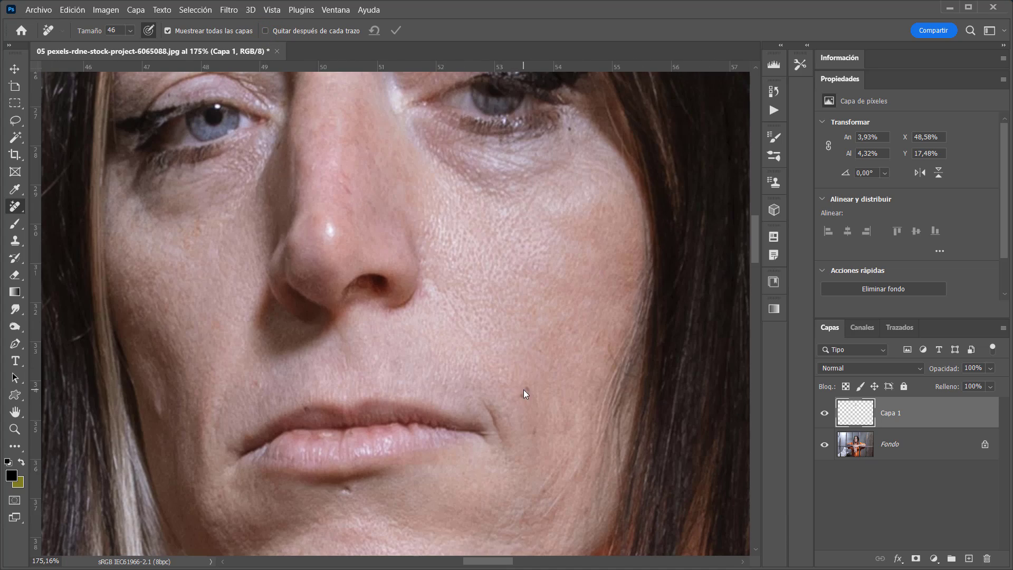
pyautogui.keyDown('alt'); pyautogui.rightClick(523, 389); pyautogui.keyUp('alt')
pyautogui.click(522, 390)
pyautogui.click(534, 429)
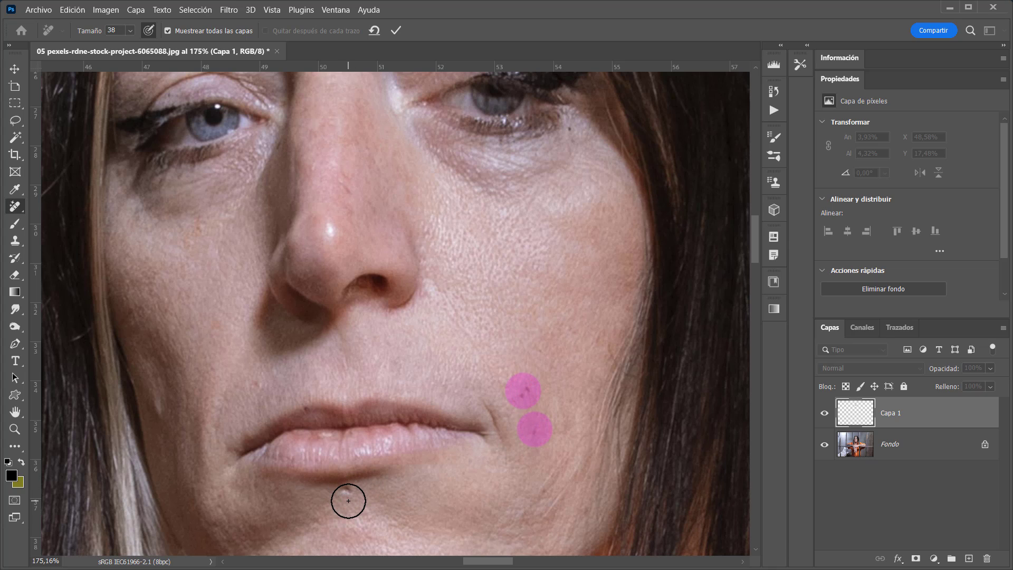
pyautogui.click(346, 498)
# Mark the mole on the upper lip, the spot beside the mouth and the light mark on the cheek's edge with a 34 px brush.
pyautogui.keyDown('alt'); pyautogui.rightClick(305, 408); pyautogui.keyUp('alt')
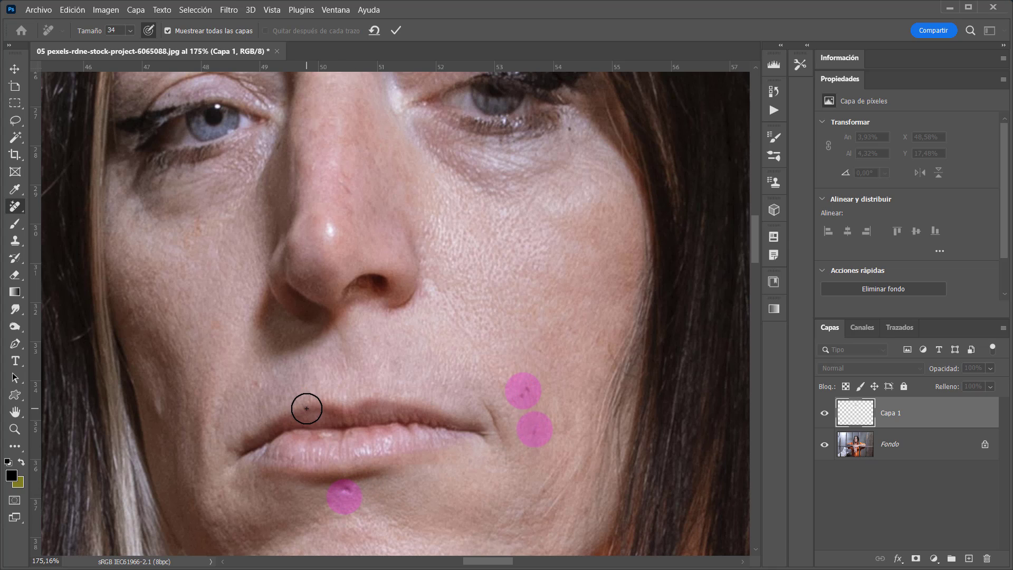
pyautogui.click(306, 408)
pyautogui.click(247, 383)
pyautogui.moveTo(178, 458); pyautogui.dragTo(247, 283)
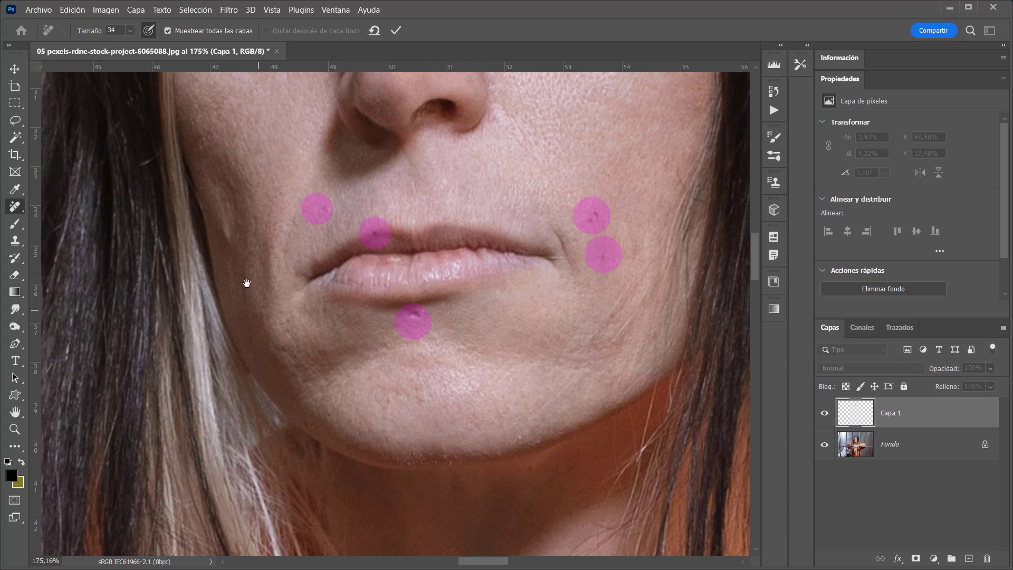
pyautogui.moveTo(220, 217); pyautogui.dragTo(231, 246)
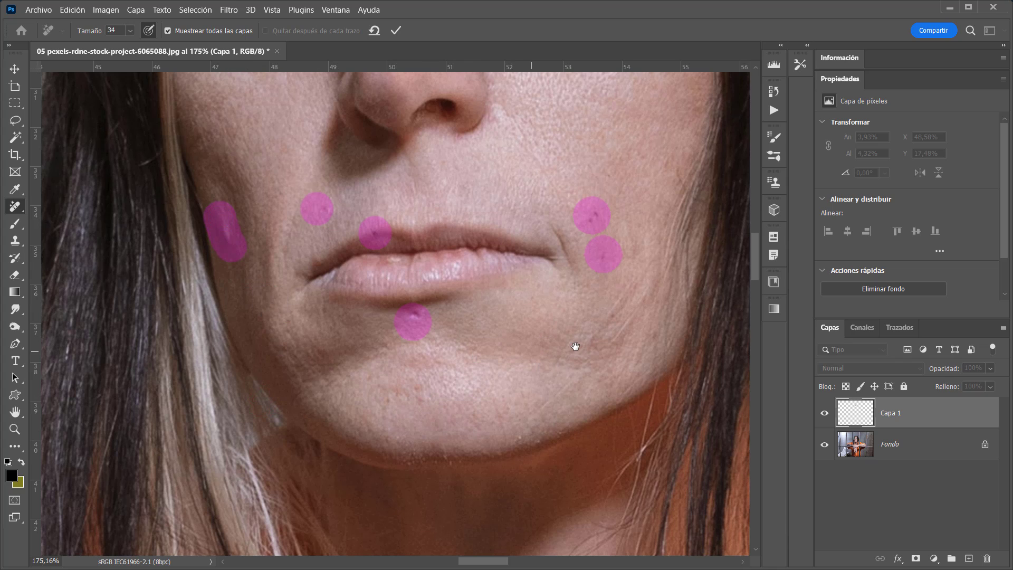
# Mark the fine lines on the chin and lower cheek with straight 15 px Remove tool strokes.
pyautogui.moveTo(575, 347); pyautogui.dragTo(461, 424)
pyautogui.keyDown('alt'); pyautogui.rightClick(509, 420); pyautogui.keyUp('alt')
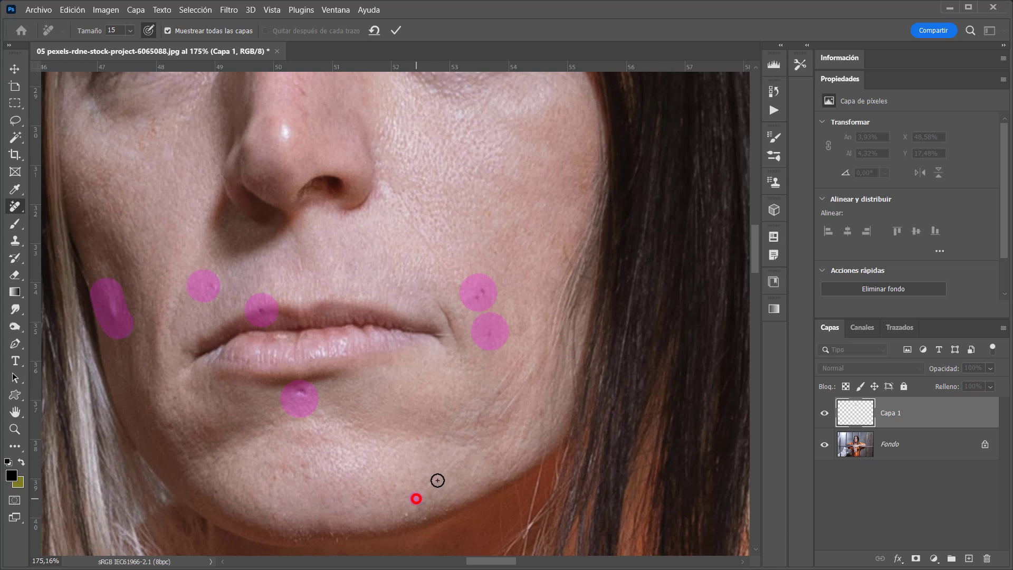
pyautogui.moveTo(438, 480); pyautogui.dragTo(471, 451)
pyautogui.moveTo(486, 408); pyautogui.dragTo(536, 332)
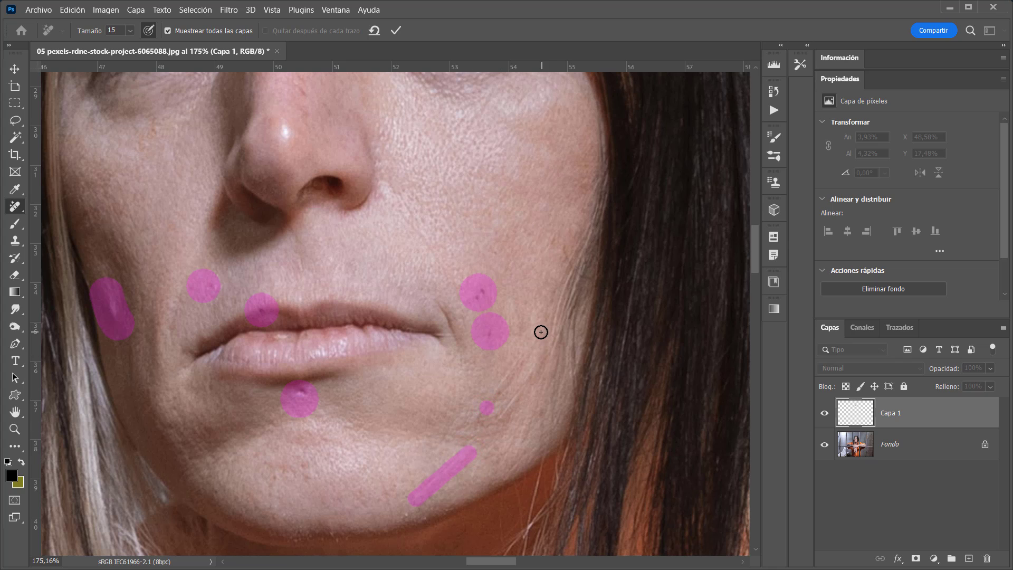
# Mark the blemishes on the nose and cheek, the fold beside the mouth and the lower lip, and apply the removal to all marked areas.
pyautogui.moveTo(336, 227); pyautogui.dragTo(358, 291)
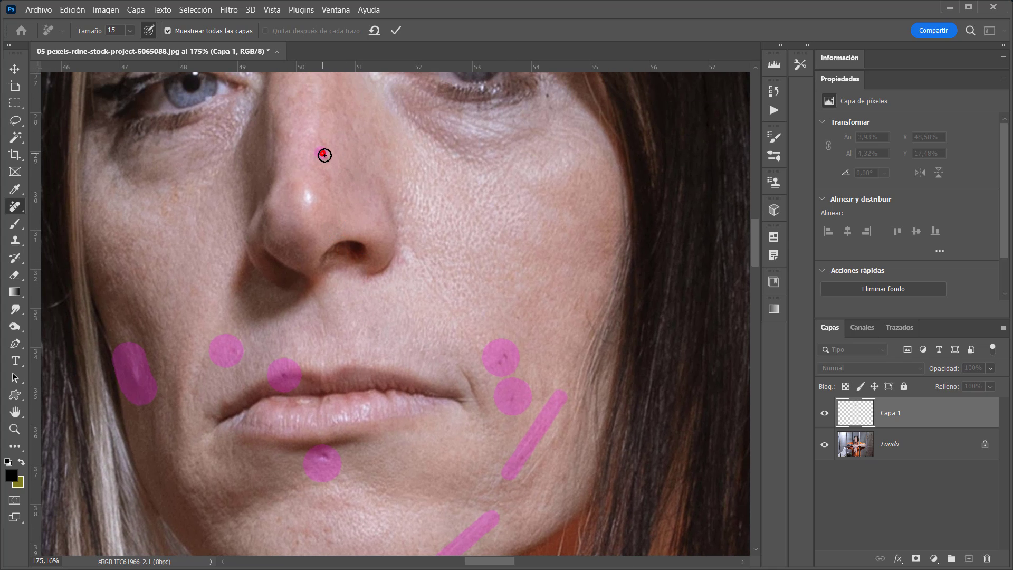
pyautogui.click(331, 177)
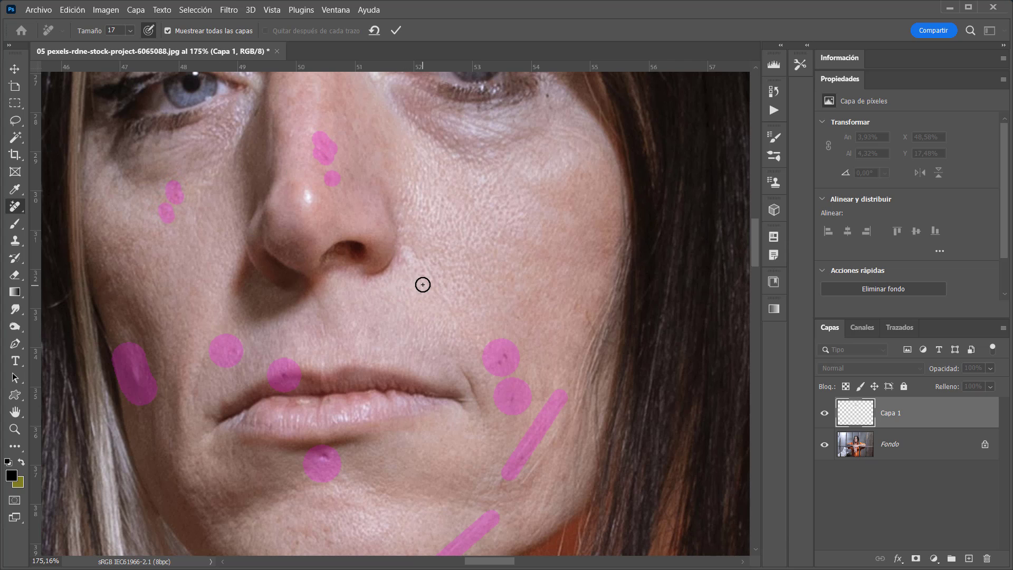
pyautogui.moveTo(424, 283); pyautogui.dragTo(474, 336)
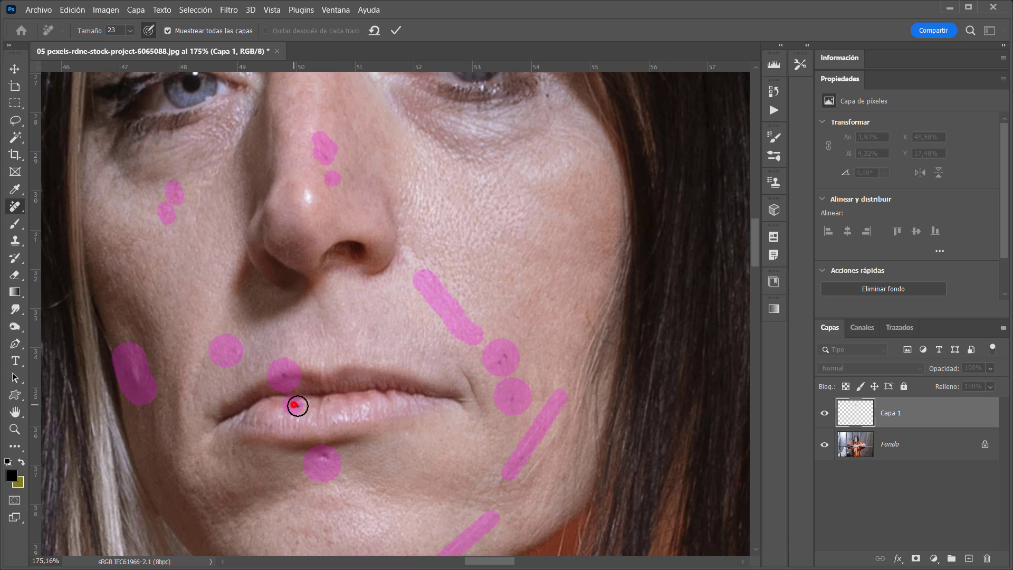
pyautogui.moveTo(297, 405); pyautogui.dragTo(342, 408)
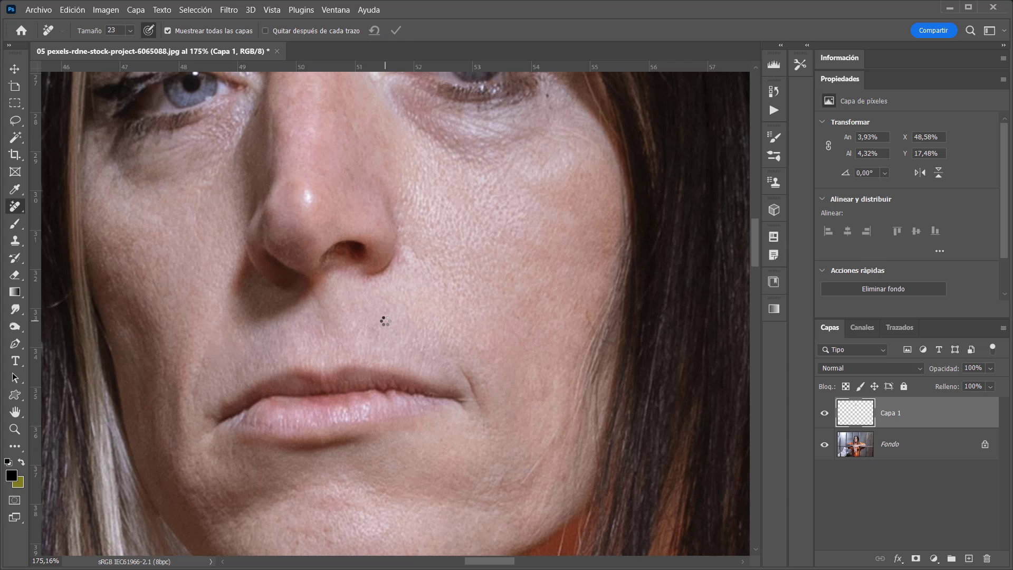
pyautogui.moveTo(498, 336); pyautogui.dragTo(457, 349)
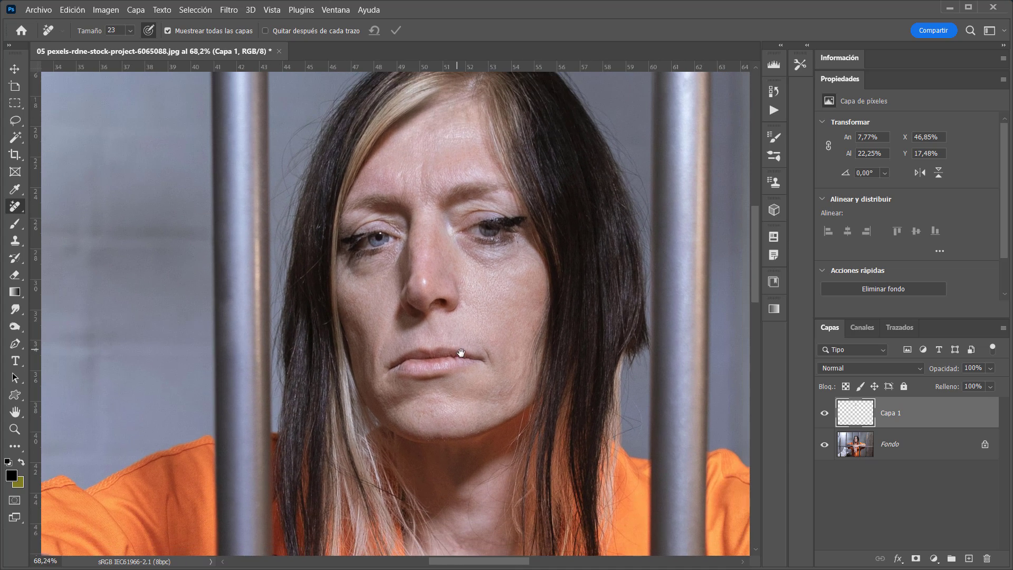
pyautogui.moveTo(580, 466); pyautogui.dragTo(234, 240)
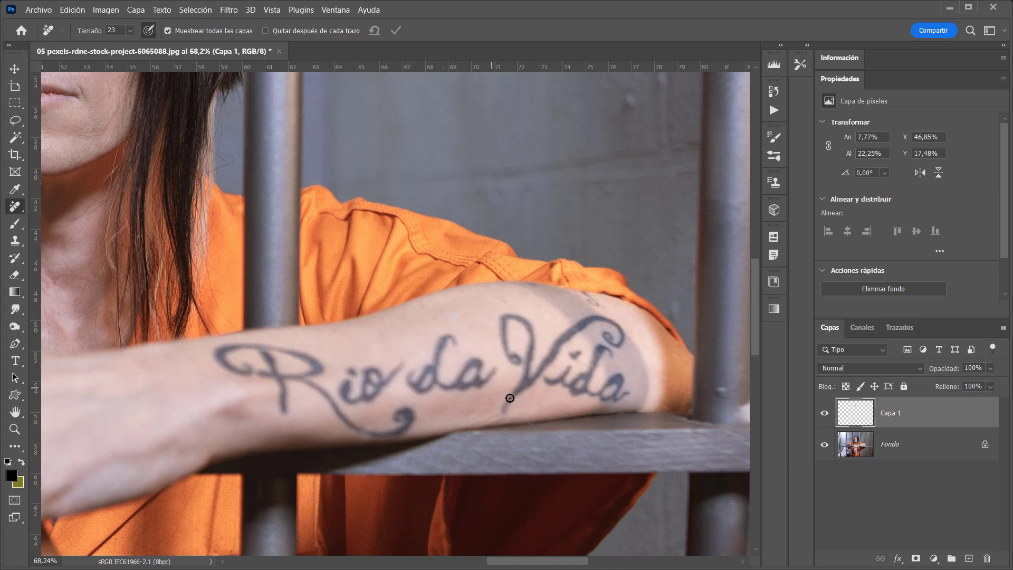
pyautogui.hotkey('ctrl', '0')
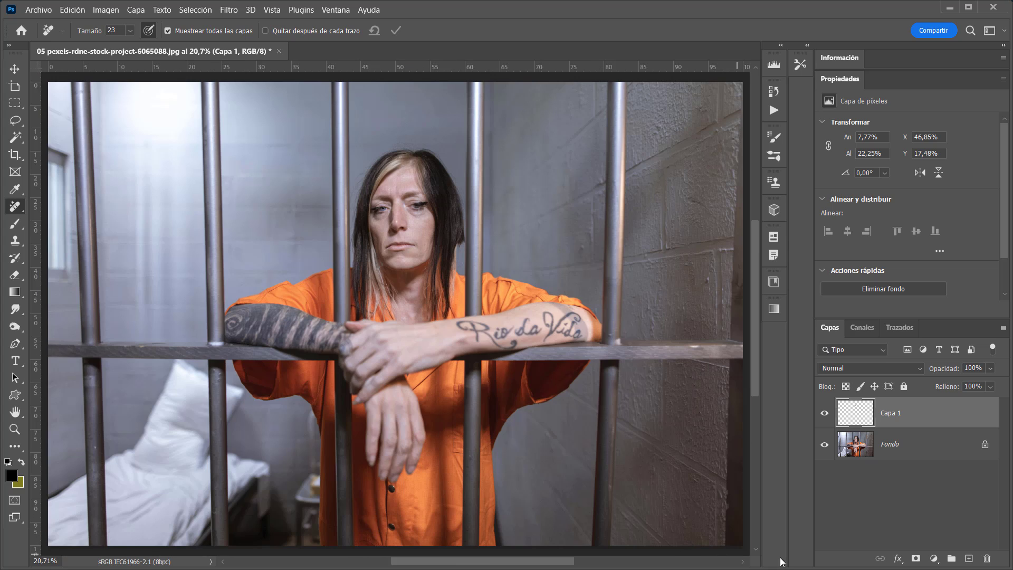